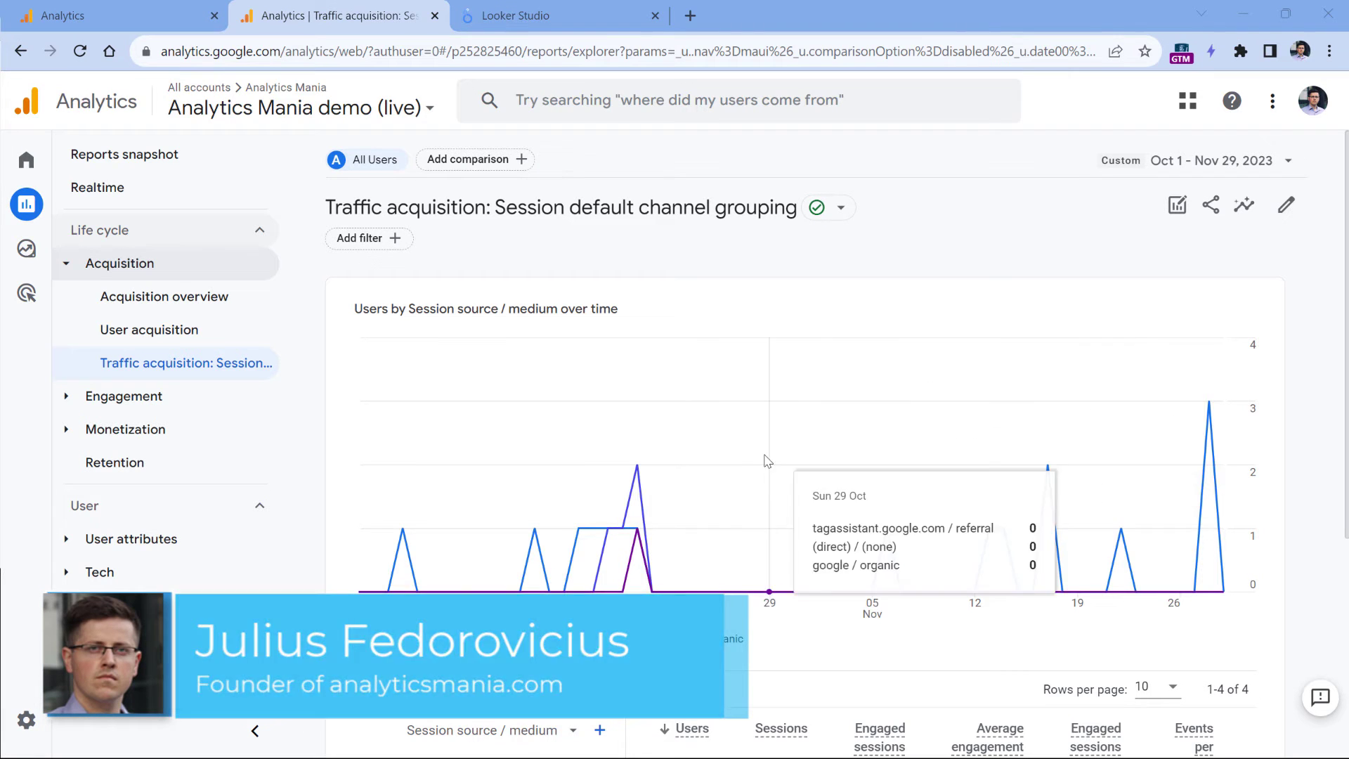
In the other Analytics tab, show the Sessions line exploration with granularity left on Week.
{"action": "mouse_move", "coordinate": [637, 467]}
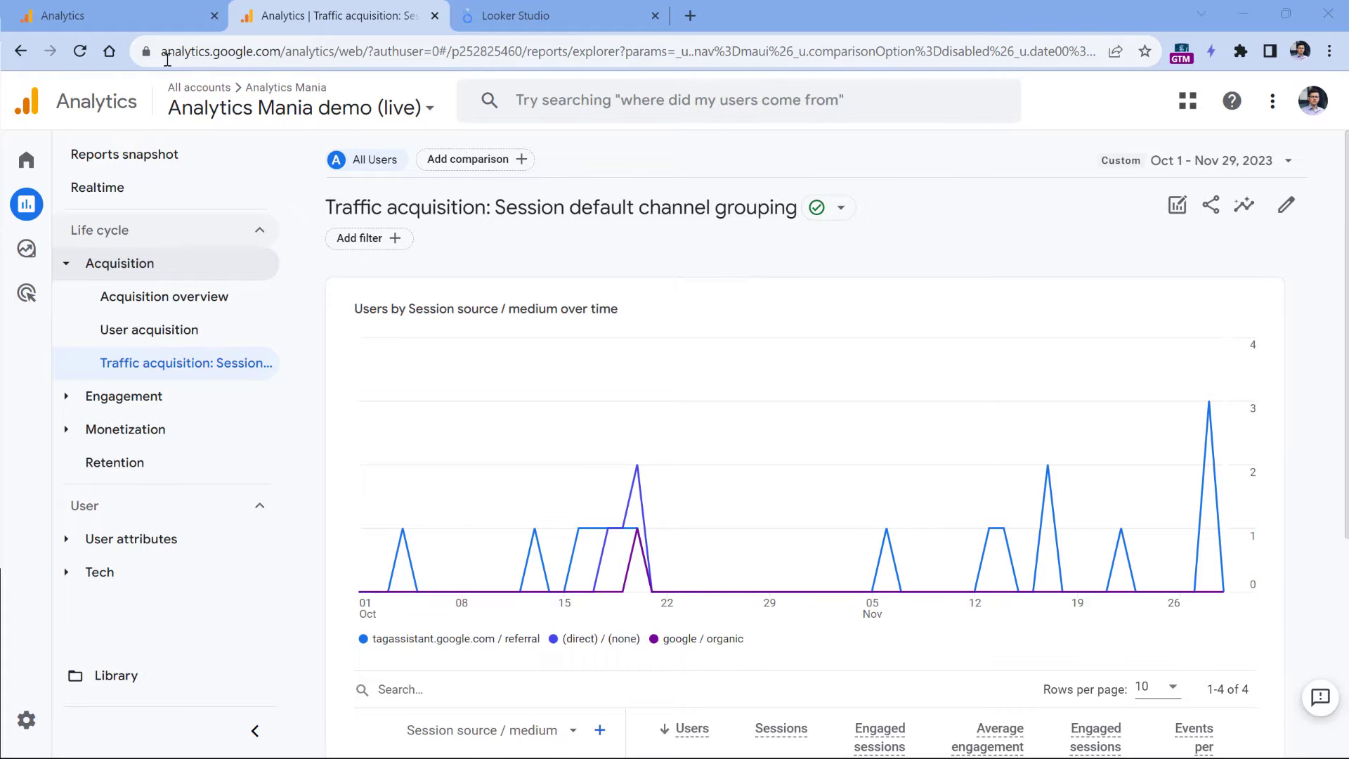
{"action": "left_click", "coordinate": [126, 15]}
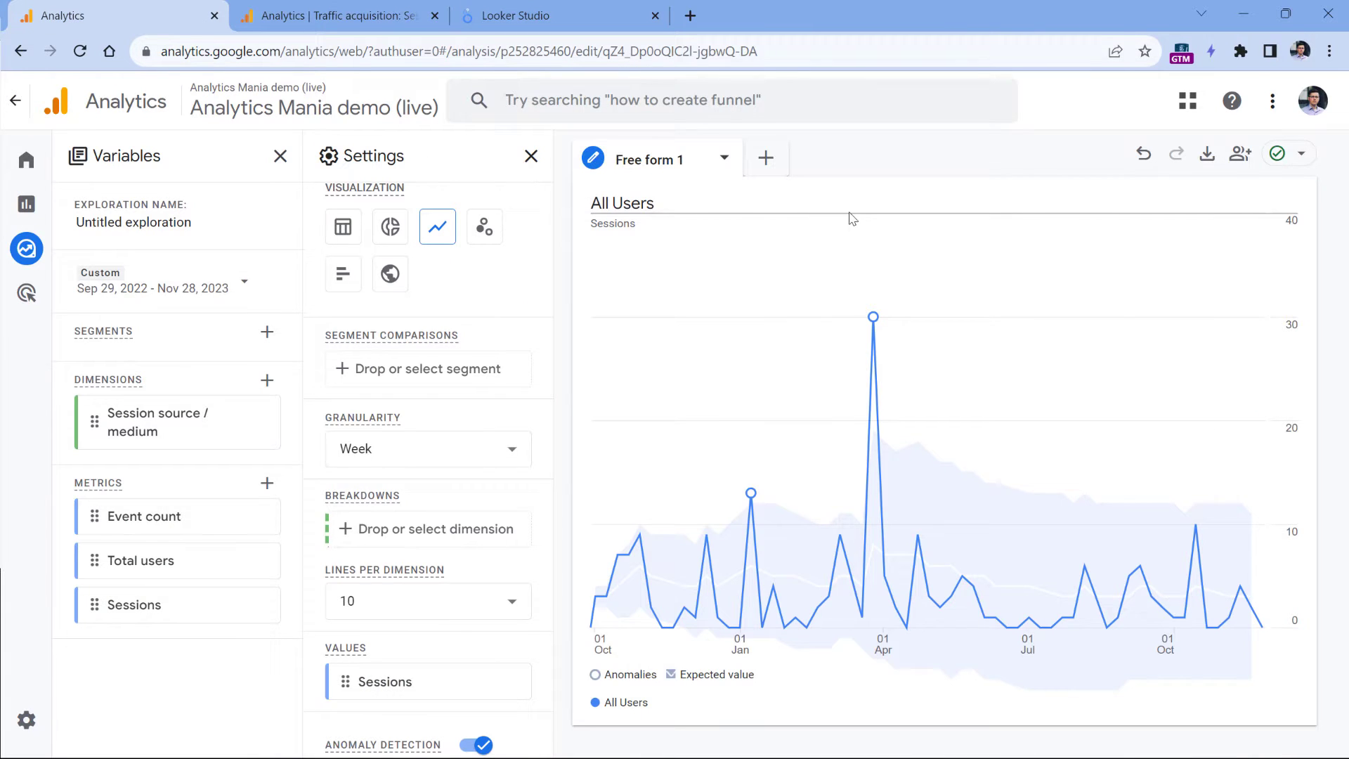
{"action": "mouse_move", "coordinate": [873, 219]}
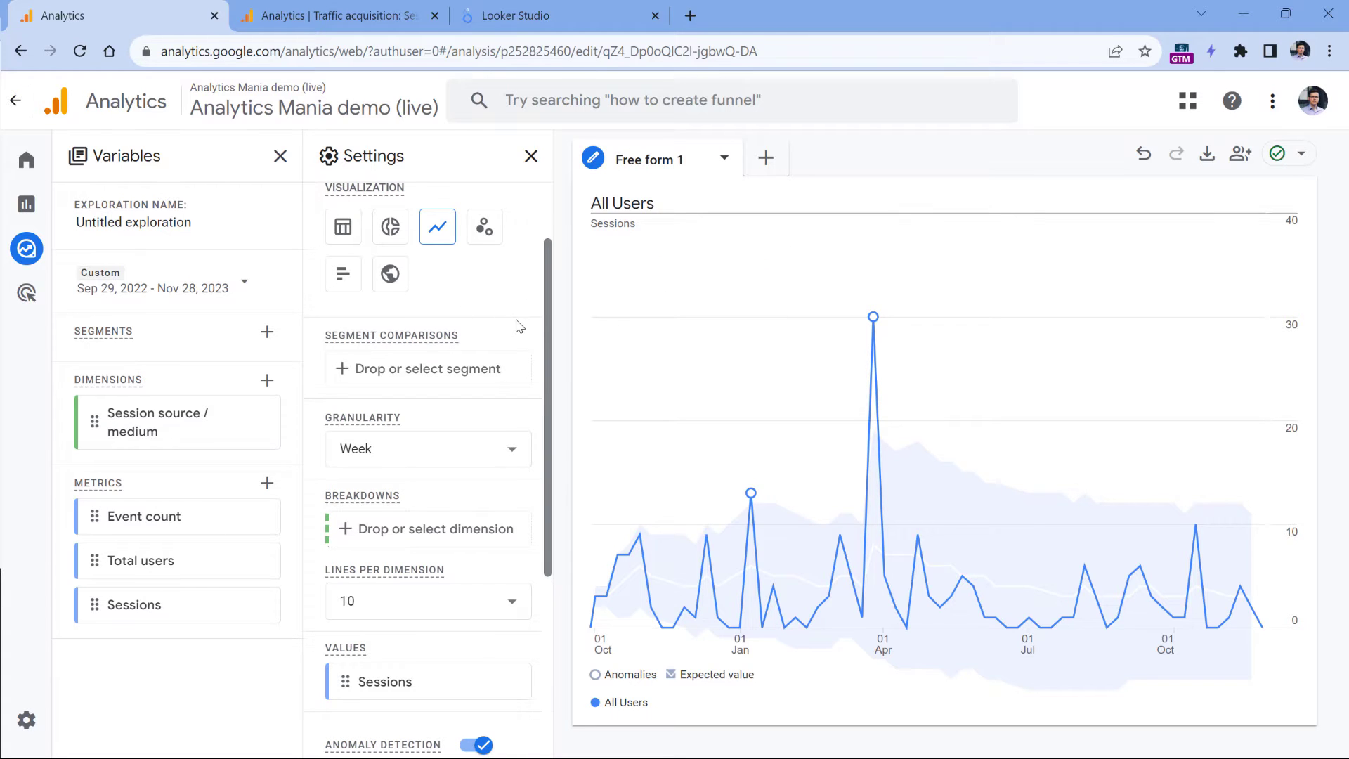
{"action": "scroll", "coordinate": [398, 296], "scroll_direction": "up", "scroll_amount": 2}
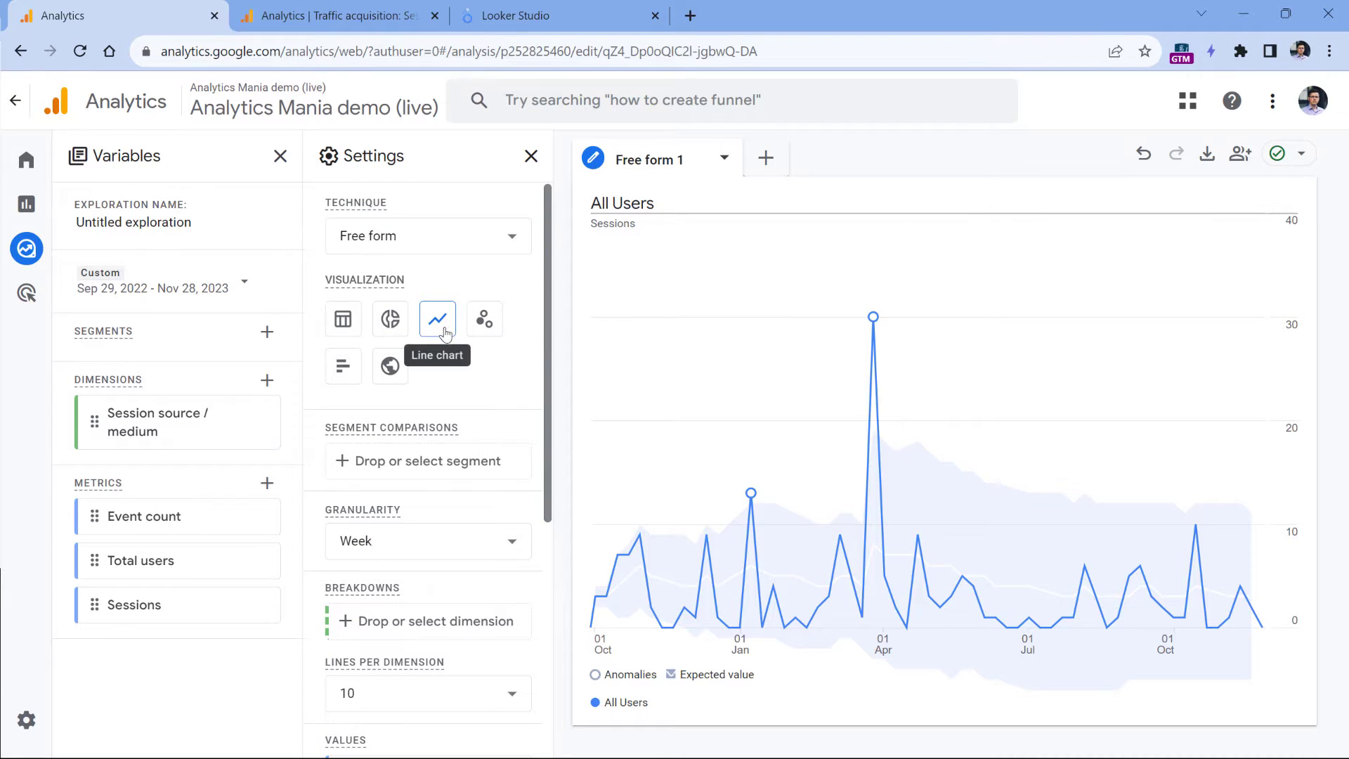
{"action": "scroll", "coordinate": [439, 422], "scroll_direction": "down", "scroll_amount": 1}
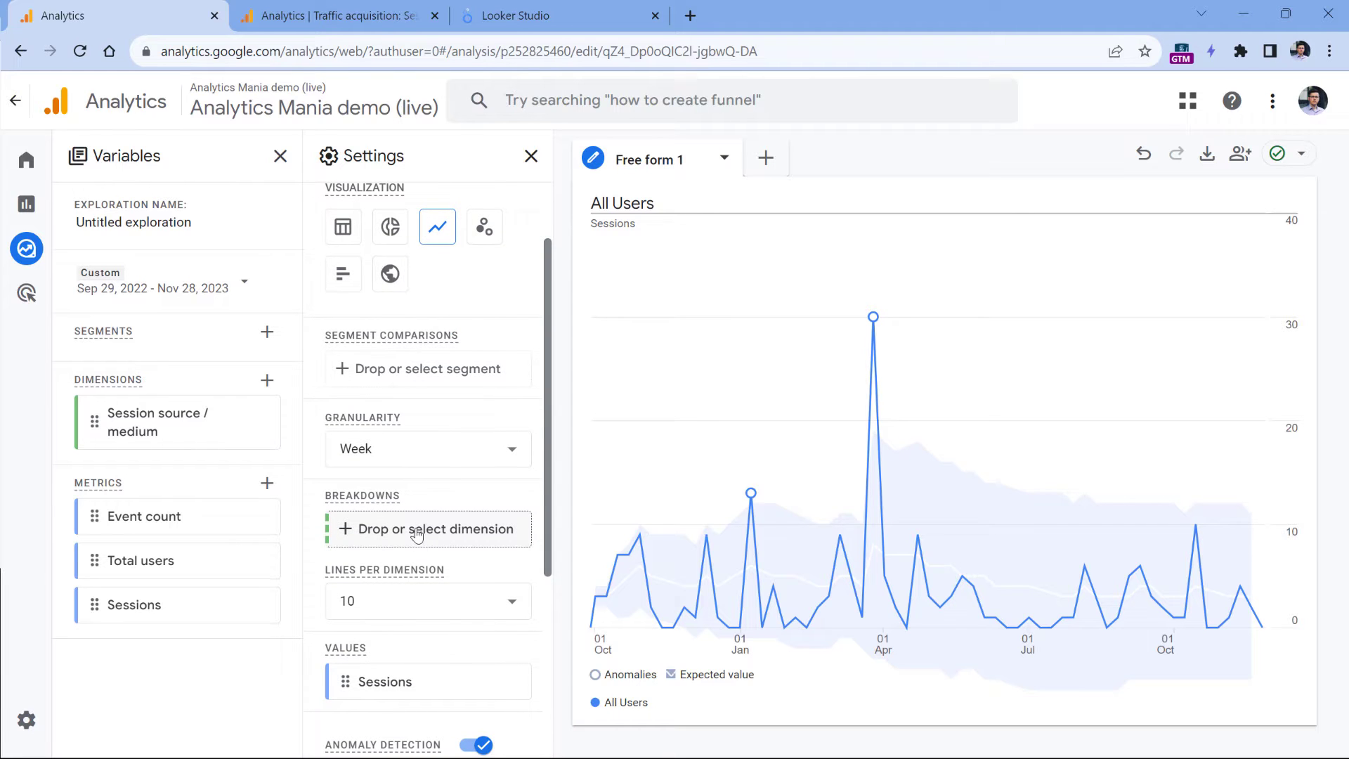
{"action": "scroll", "coordinate": [421, 520], "scroll_direction": "down", "scroll_amount": 3}
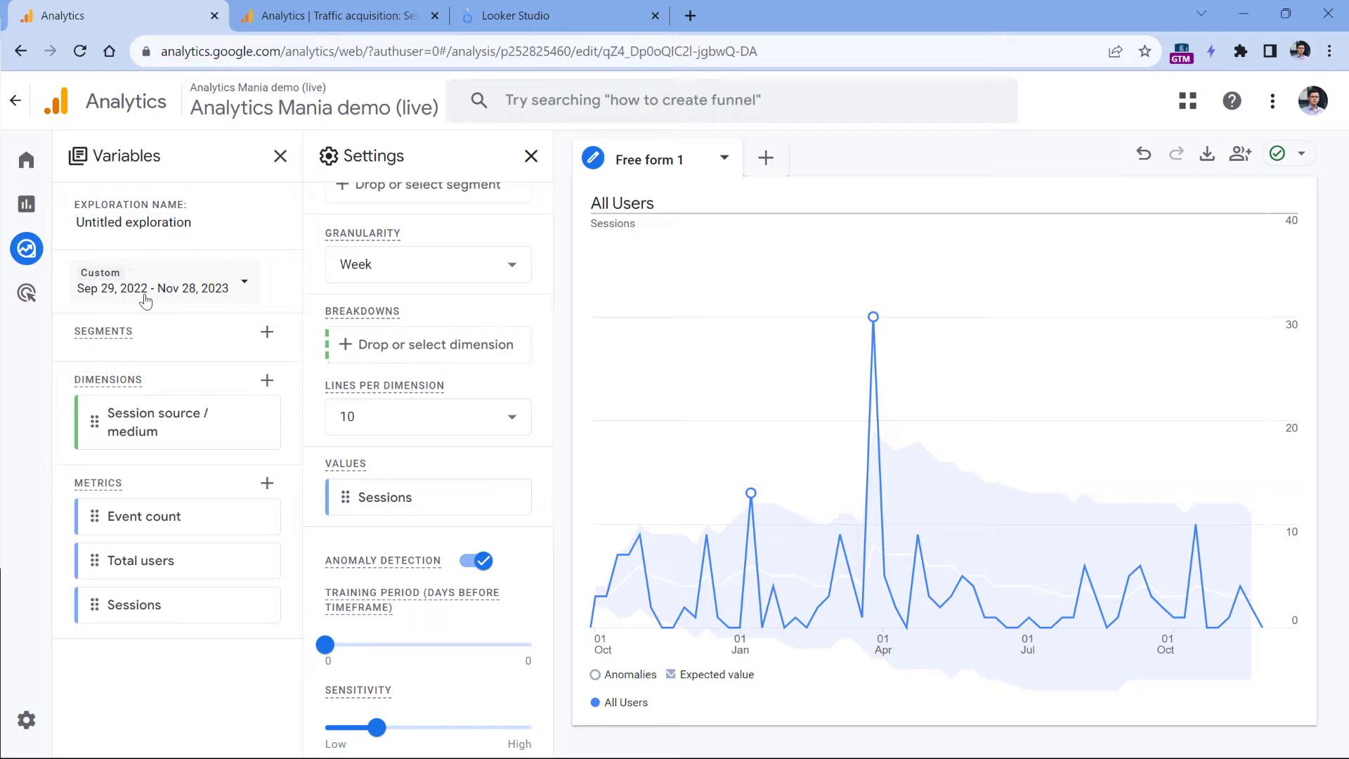
{"action": "scroll", "coordinate": [436, 373], "scroll_direction": "up", "scroll_amount": 1}
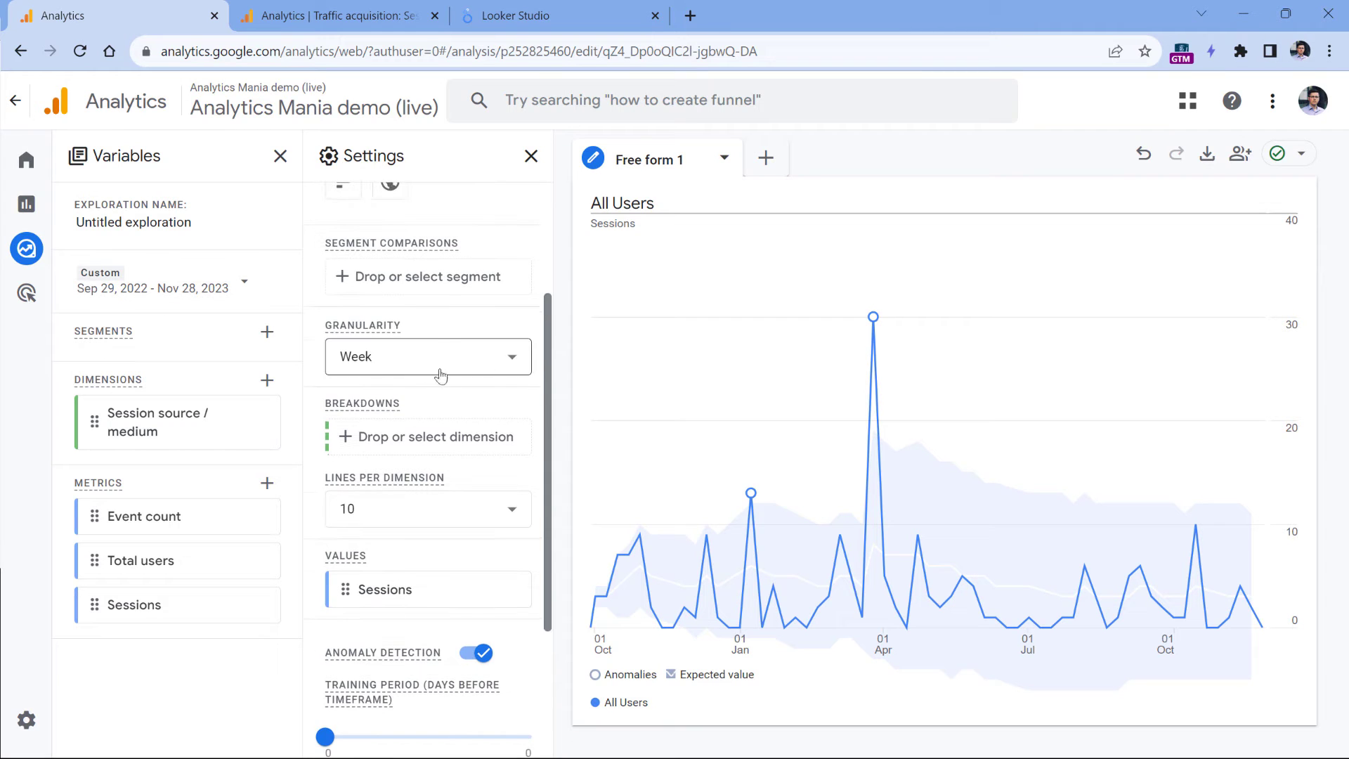
{"action": "left_click", "coordinate": [493, 358]}
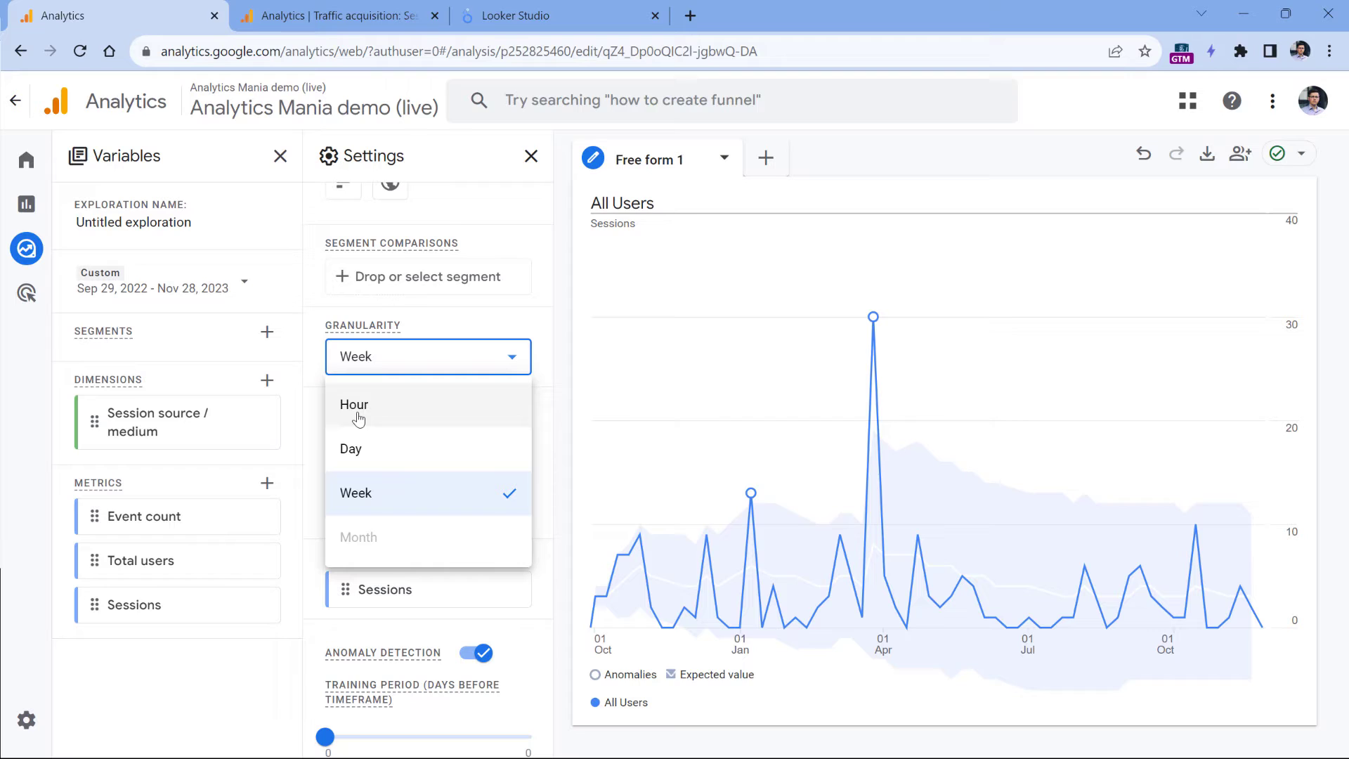
{"action": "left_click", "coordinate": [567, 282]}
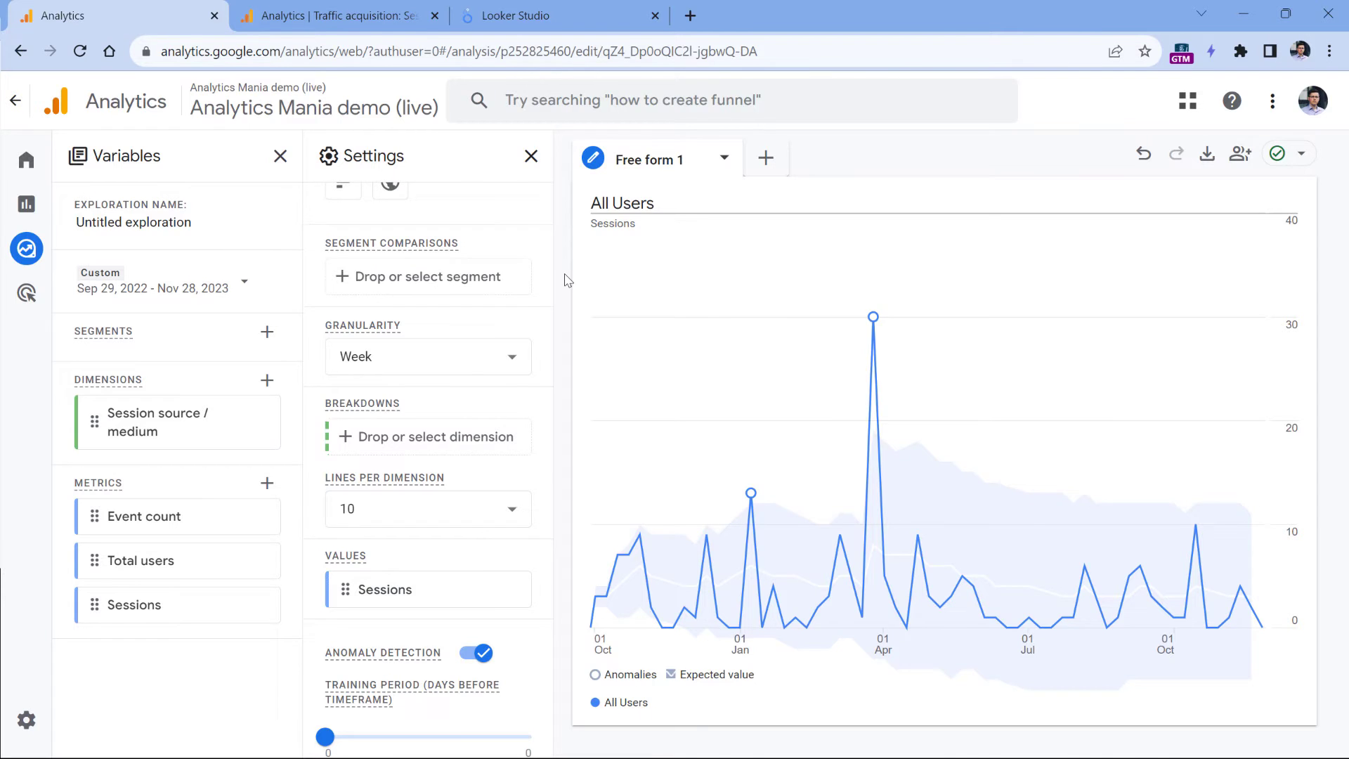
Create a blank report using the Demo Account's GA4 - Google Merch Shop property as its data source.
{"action": "left_click", "coordinate": [569, 7]}
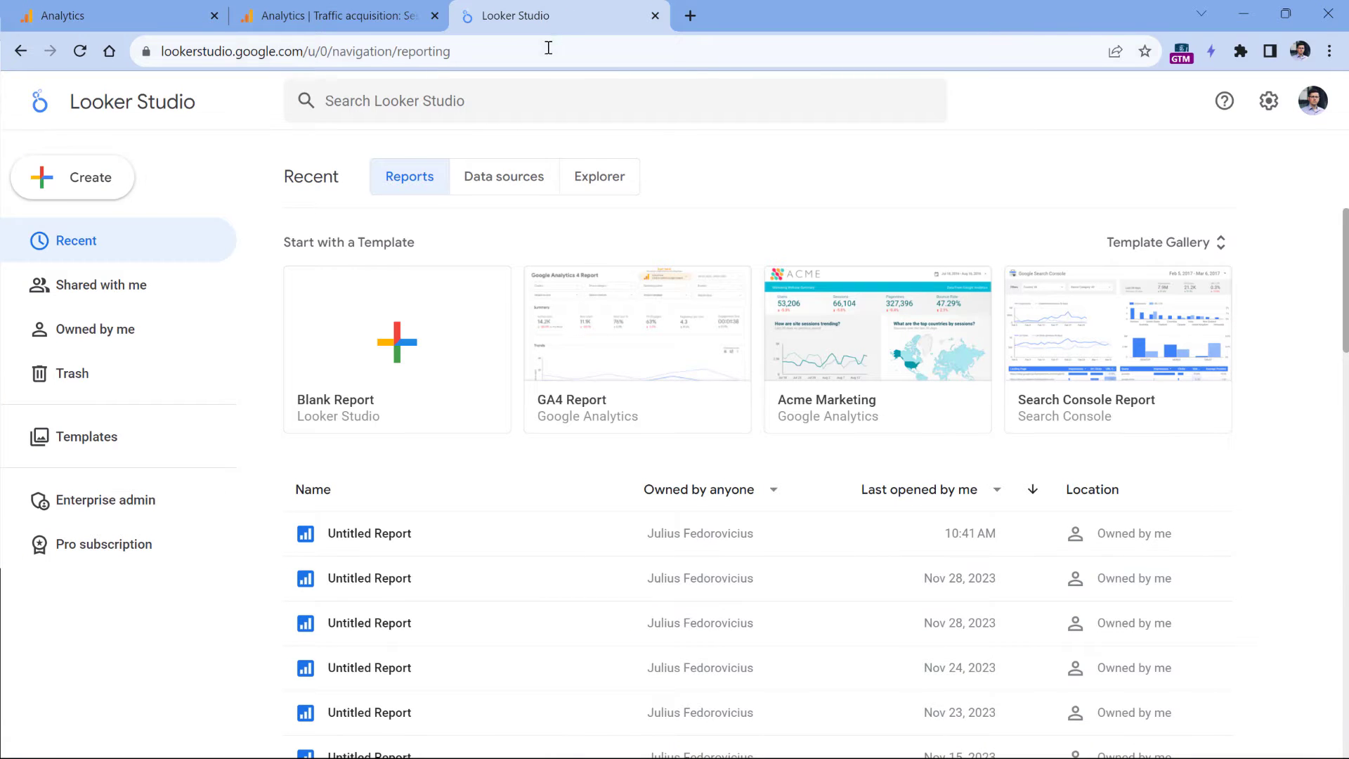
{"action": "left_click", "coordinate": [399, 353]}
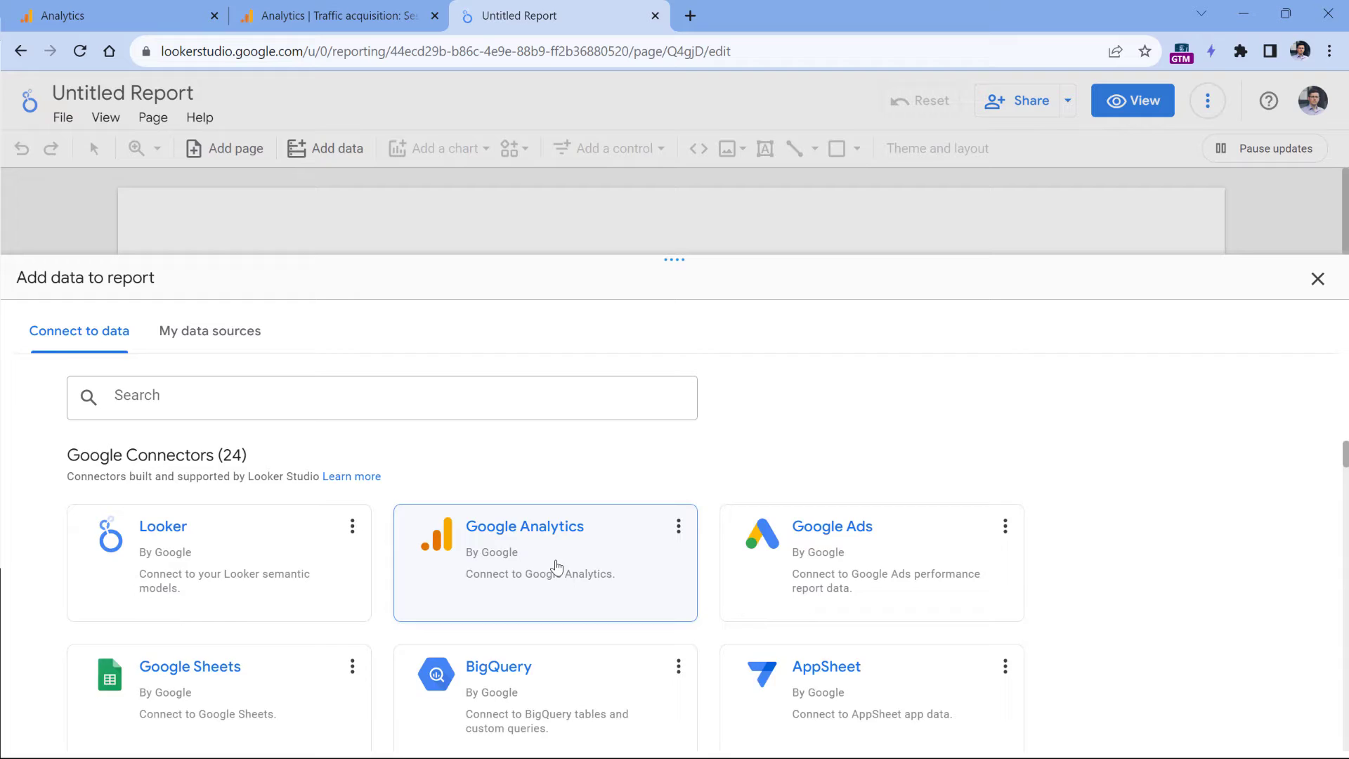
{"action": "left_click", "coordinate": [557, 566]}
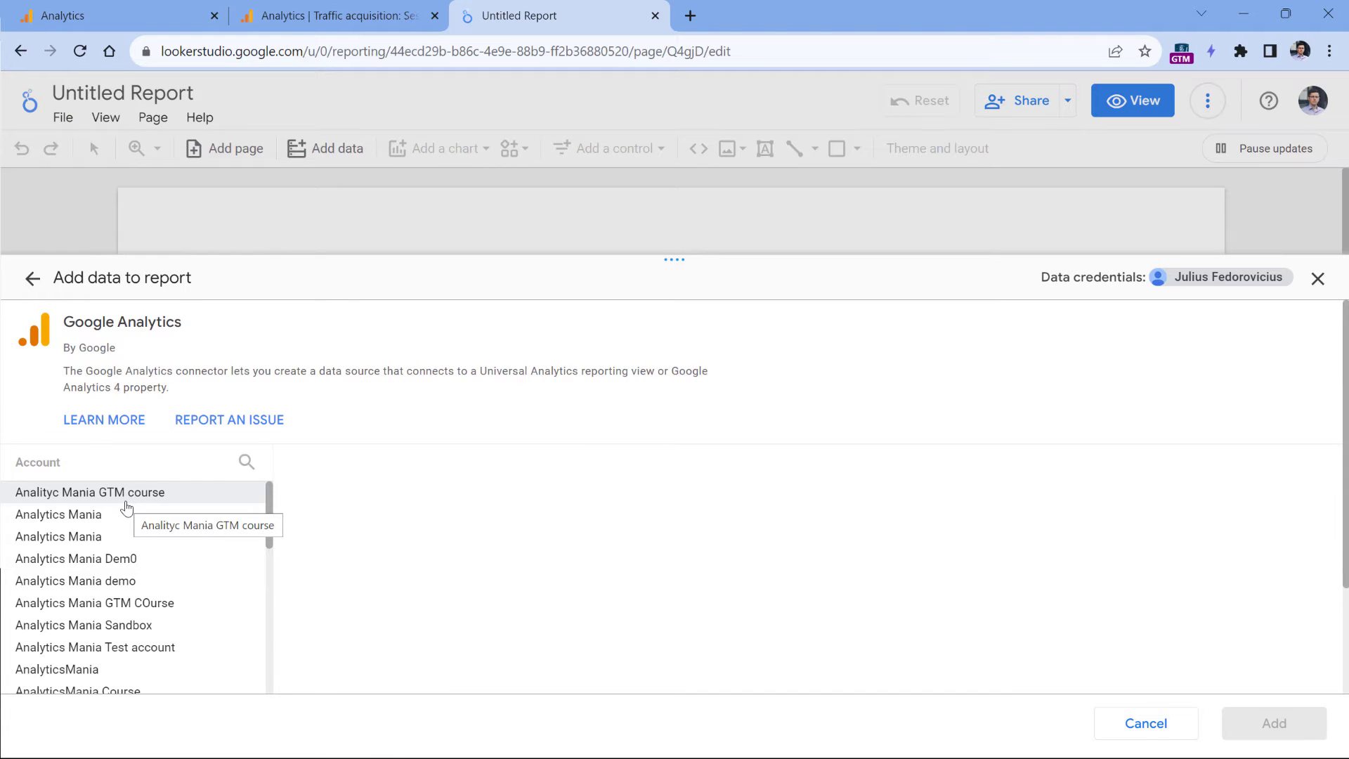
{"action": "scroll", "coordinate": [84, 548], "scroll_direction": "down", "scroll_amount": 10}
{"action": "left_click", "coordinate": [28, 567]}
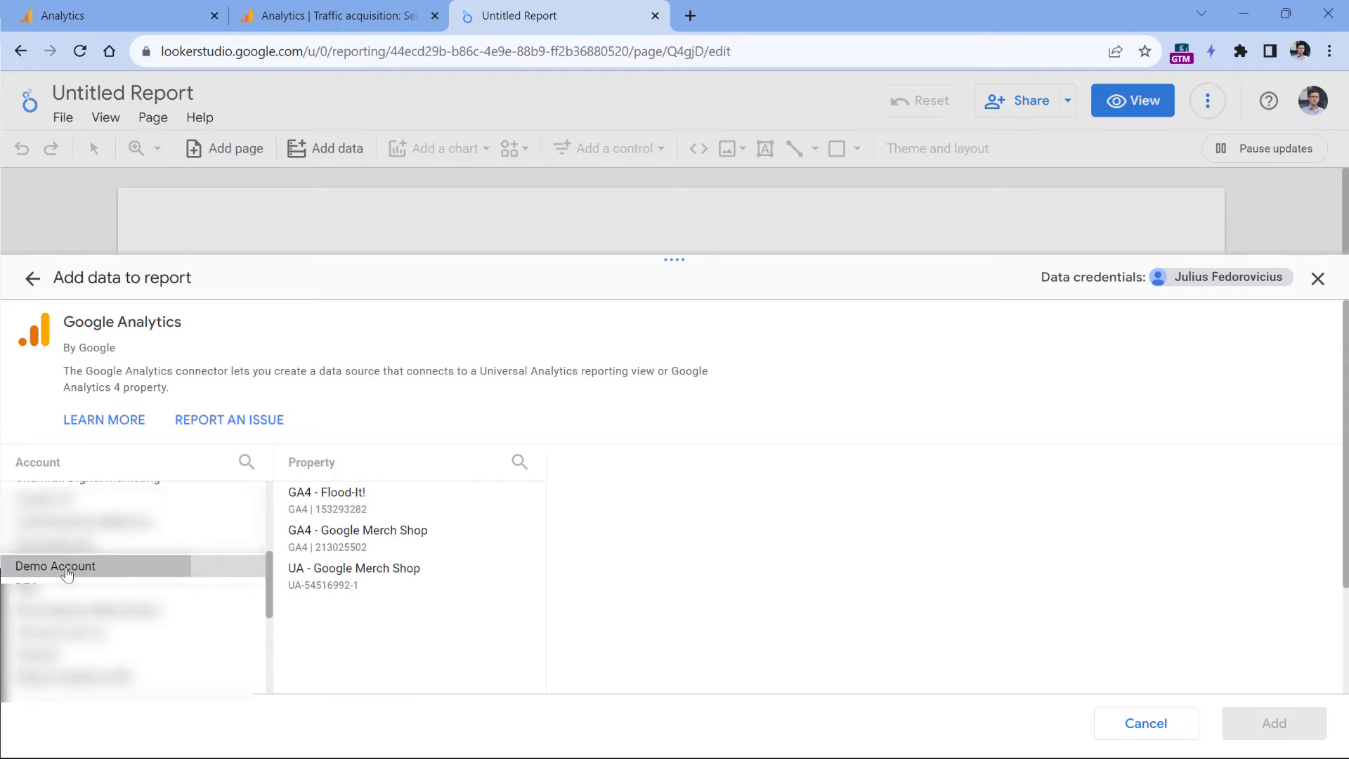
{"action": "left_click", "coordinate": [404, 541]}
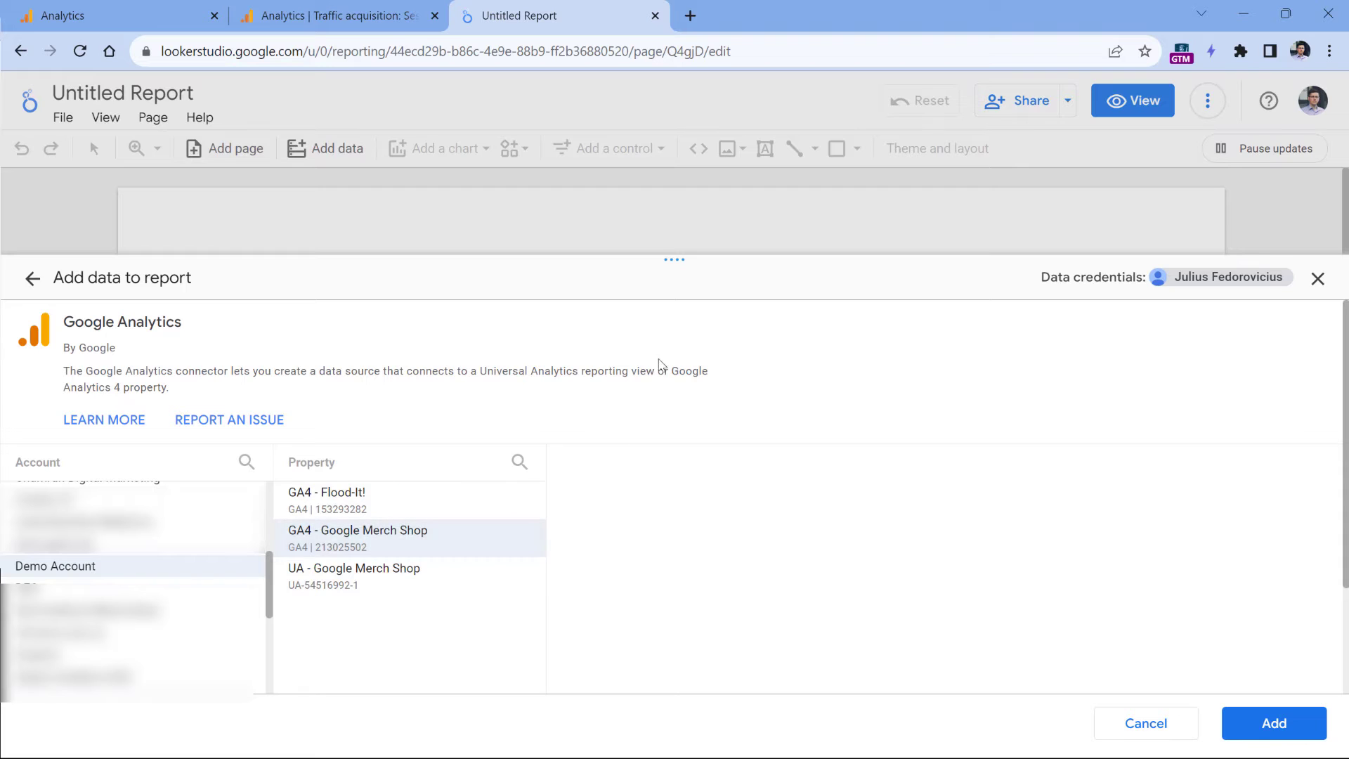
{"action": "left_click", "coordinate": [1271, 730]}
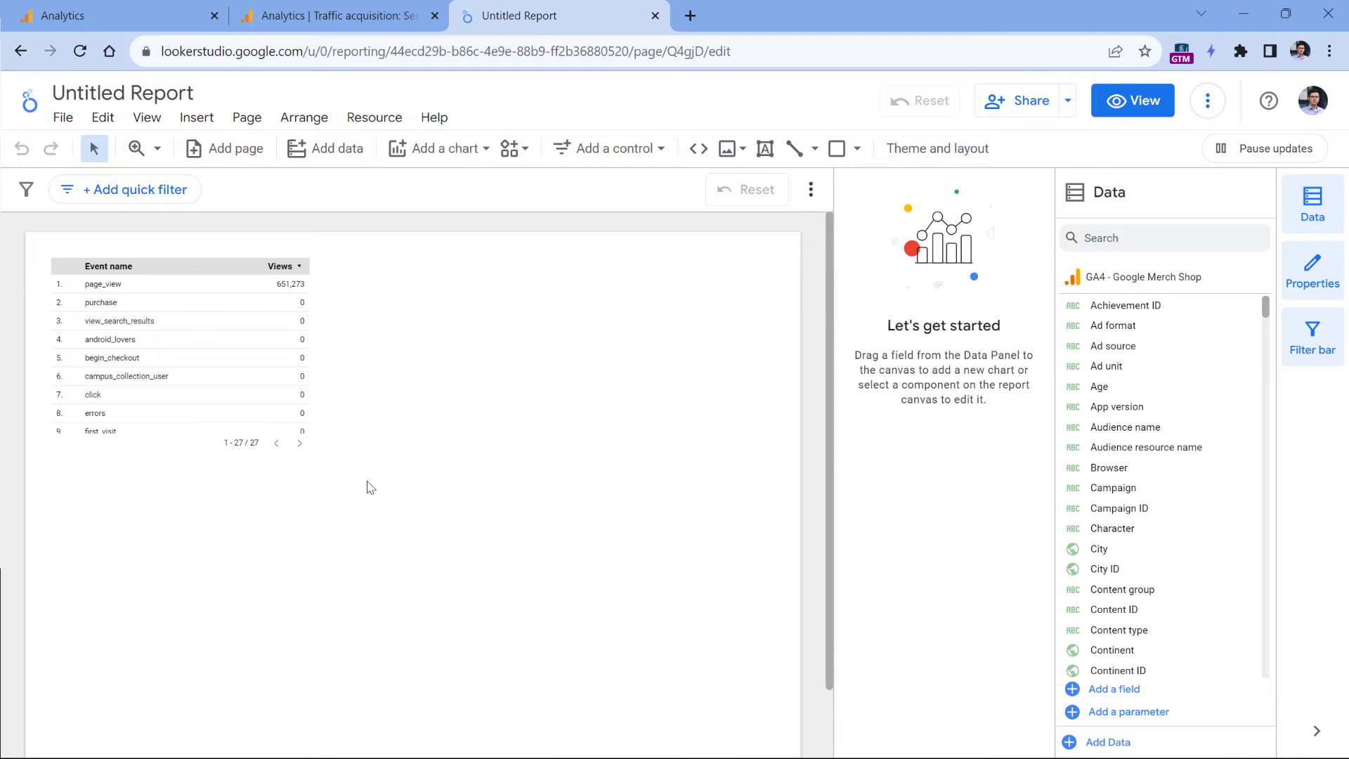
Turn the starter table into a time series chart of Views grouped by Month, moved slightly lower.
{"action": "left_click", "coordinate": [91, 322]}
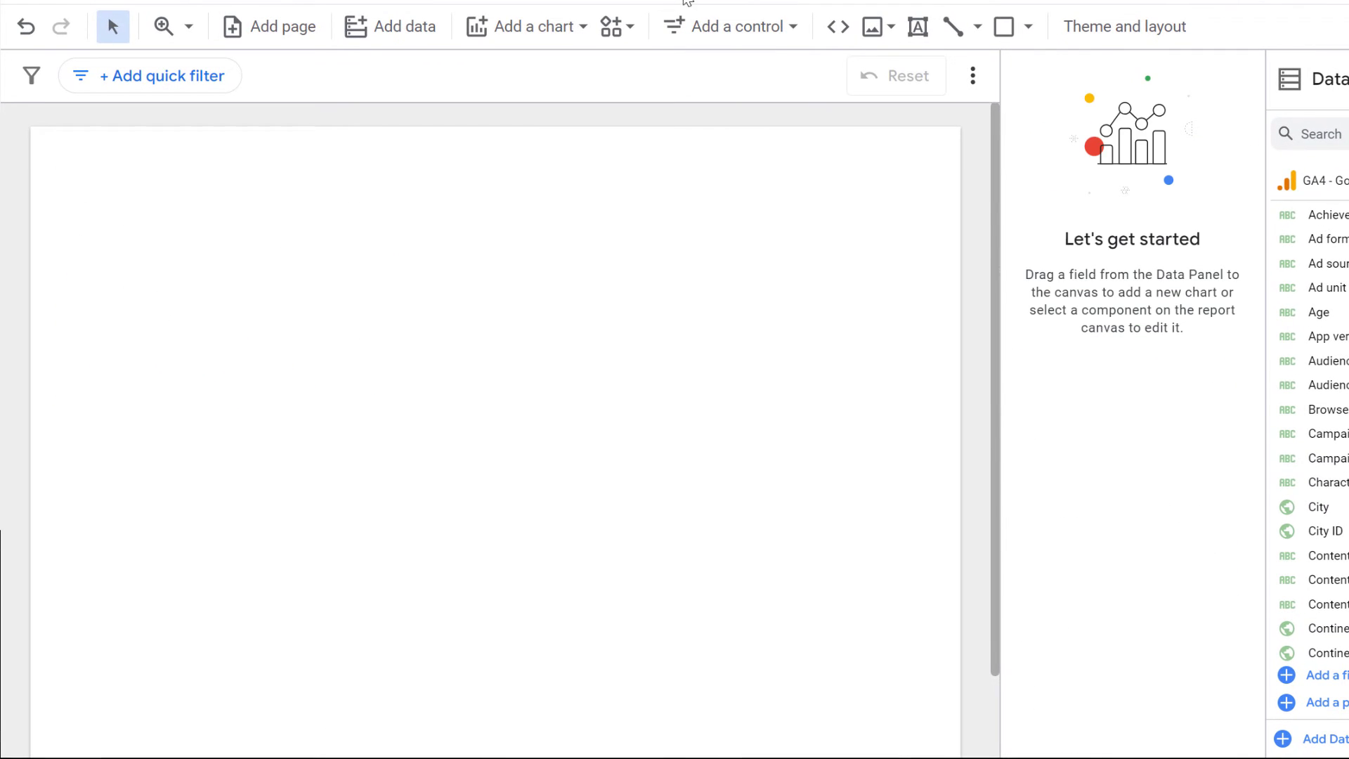
{"action": "left_click", "coordinate": [538, 36]}
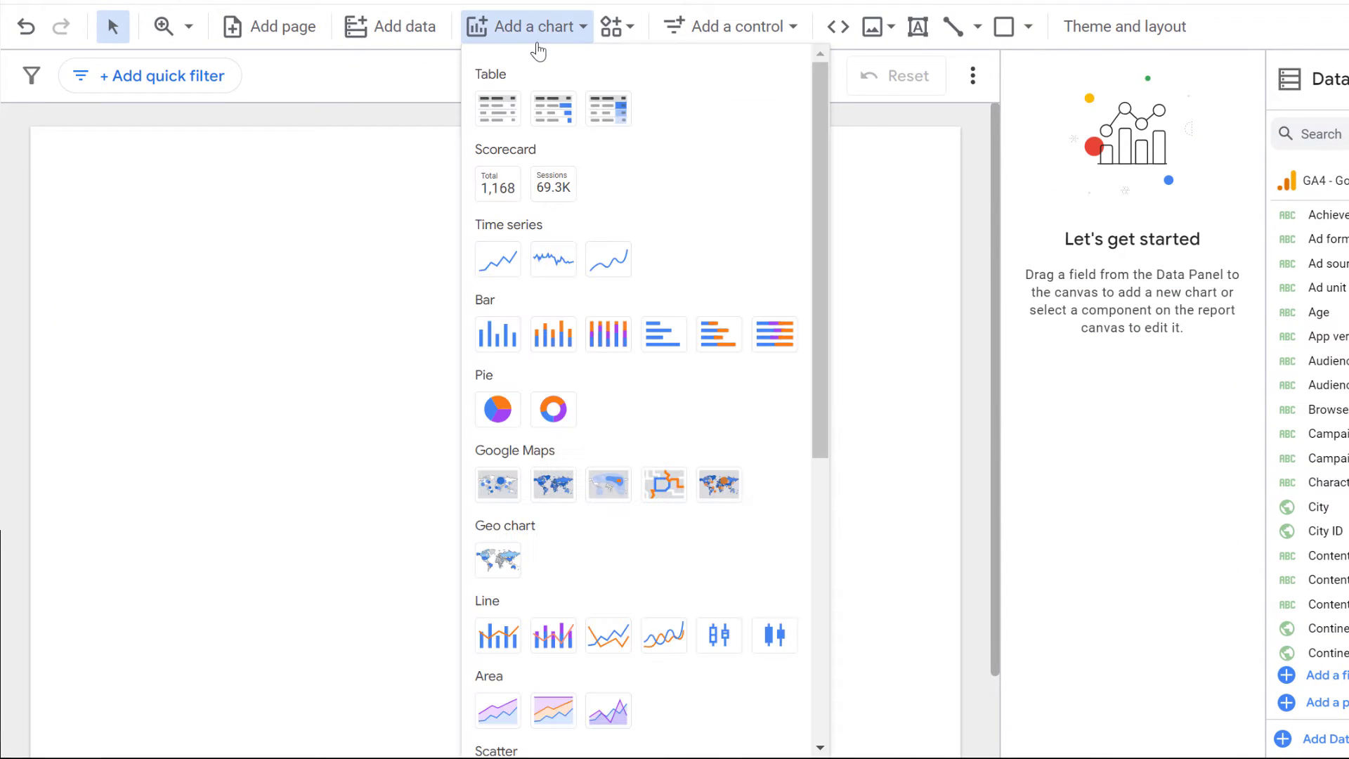
{"action": "left_click", "coordinate": [497, 262]}
{"action": "mouse_move", "coordinate": [76, 170]}
{"action": "left_mouse_down"}
{"action": "mouse_move", "coordinate": [265, 251]}
{"action": "mouse_move", "coordinate": [915, 457]}
{"action": "mouse_move", "coordinate": [930, 482]}
{"action": "left_mouse_up"}
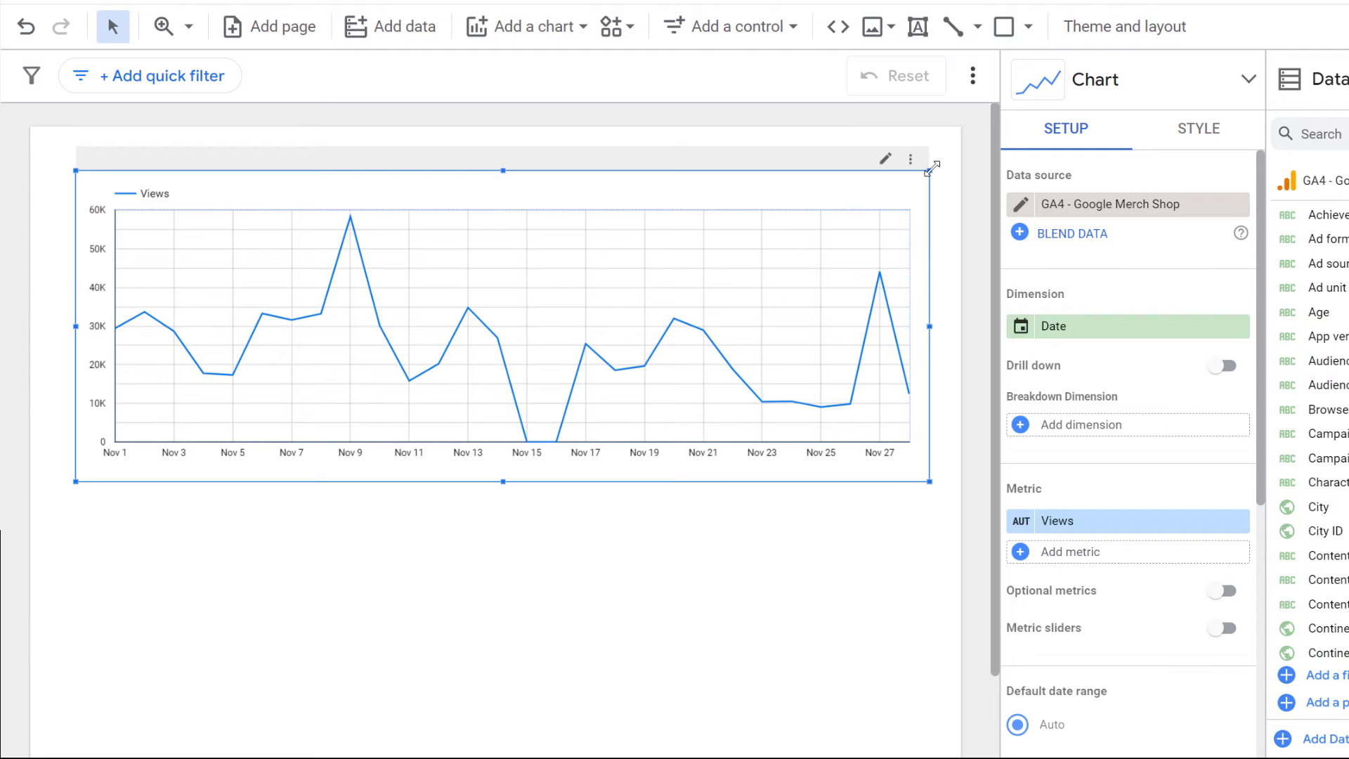
{"action": "left_click", "coordinate": [1110, 337]}
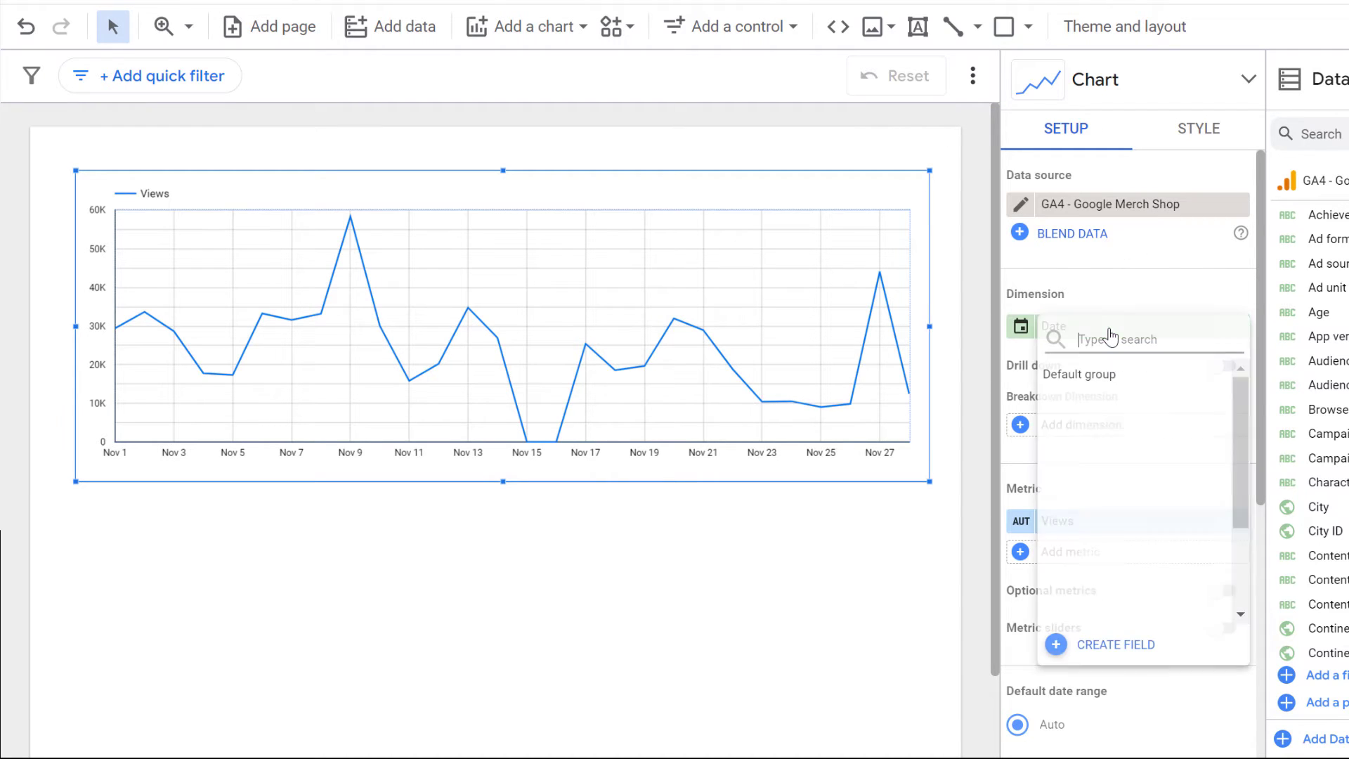
{"action": "type", "text": "month"}
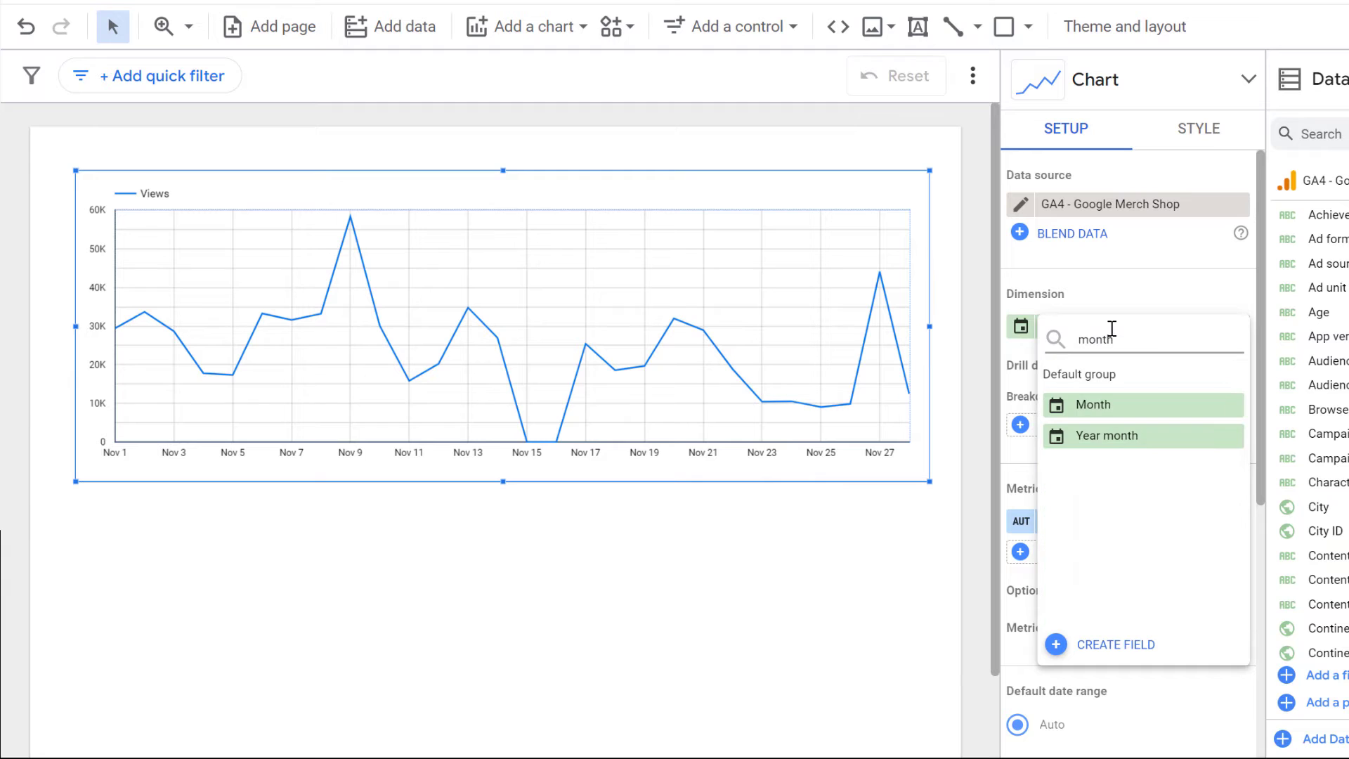
{"action": "left_click", "coordinate": [1103, 405]}
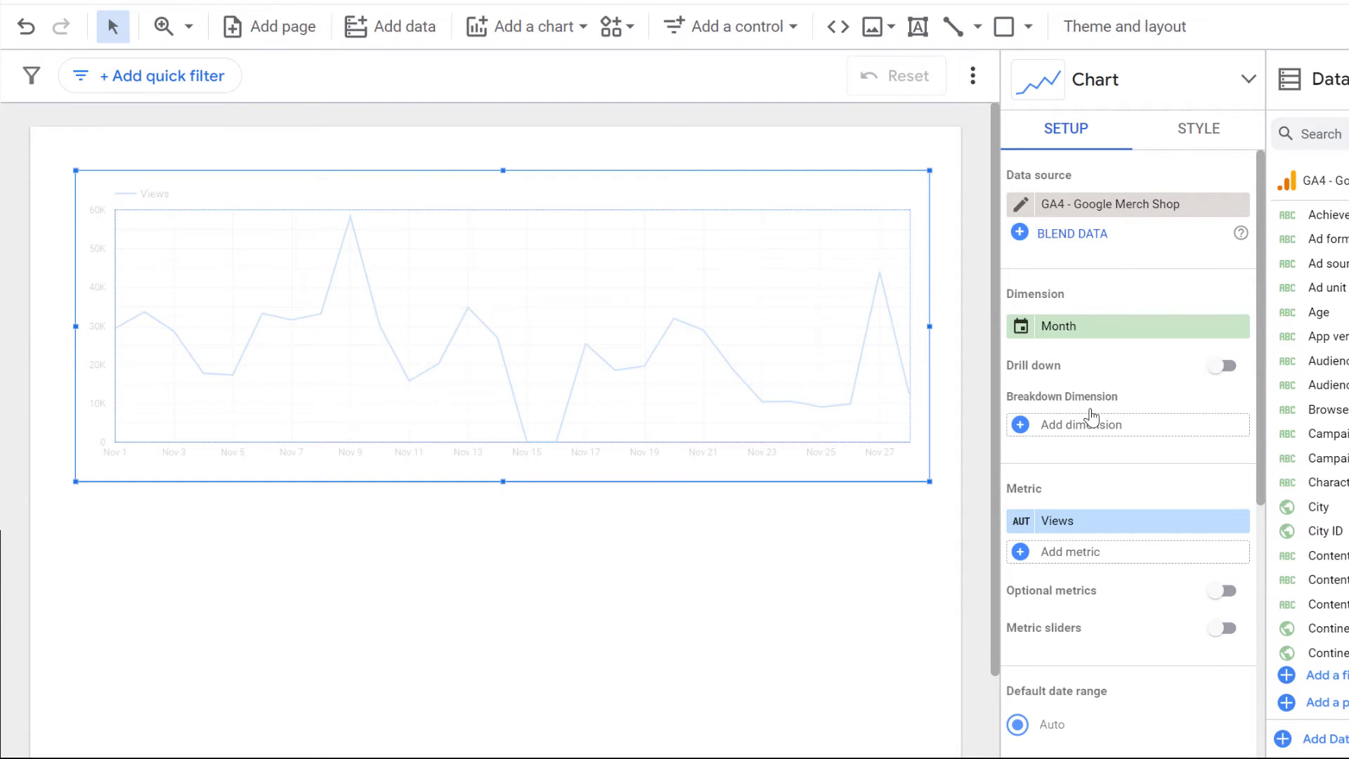
{"action": "left_click_drag", "start_coordinate": [690, 212], "coordinate": [686, 247]}
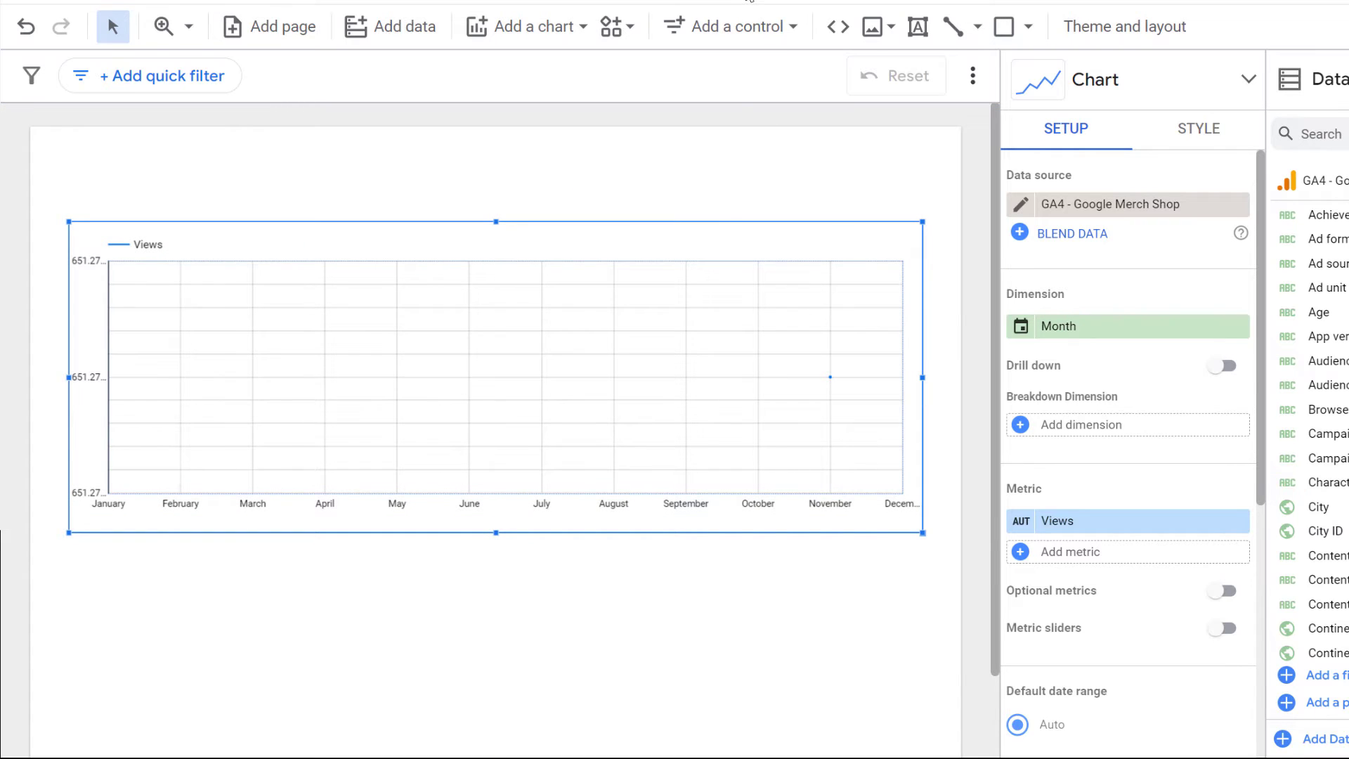
Add a date range control at the page's top right.
{"action": "left_click", "coordinate": [752, 28]}
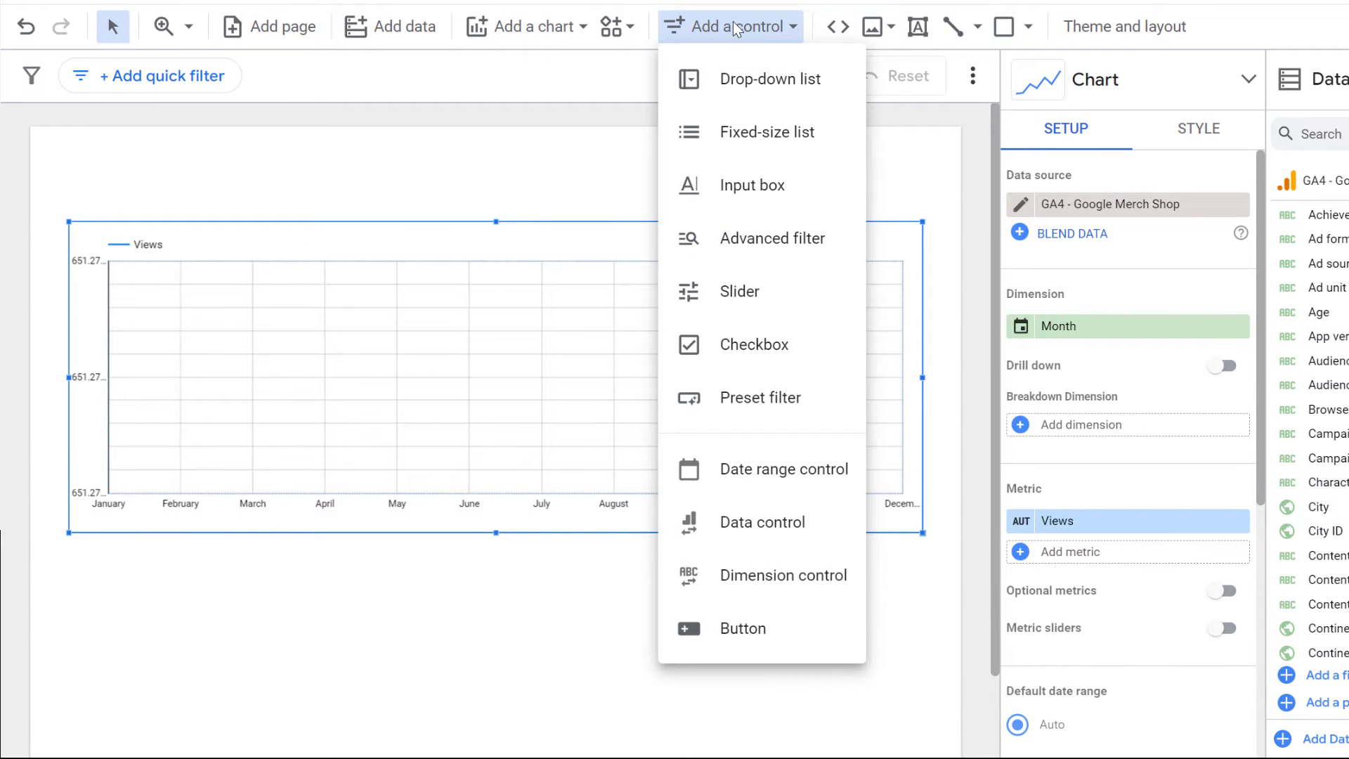
{"action": "left_click", "coordinate": [755, 490]}
{"action": "left_click", "coordinate": [689, 166]}
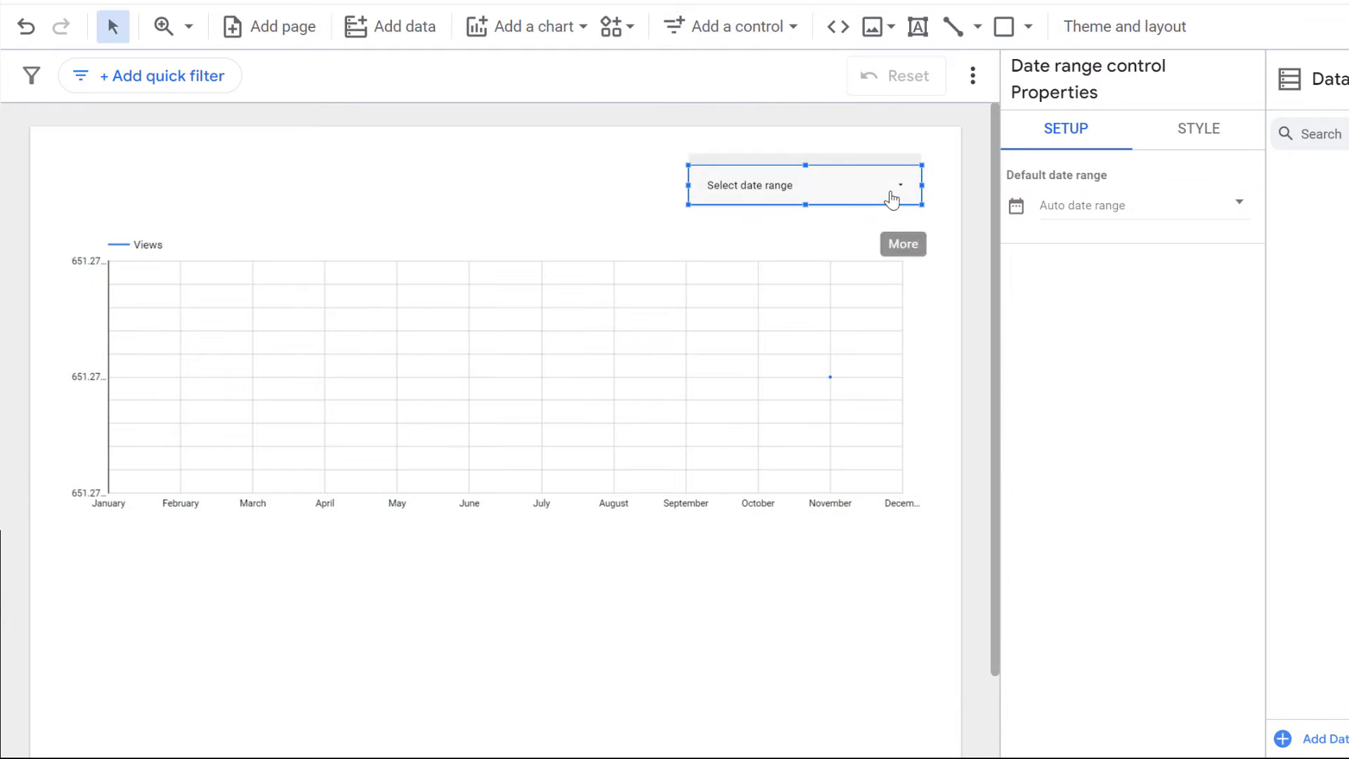
Set the date range start to January 1, 2023 and apply it.
{"action": "left_click", "coordinate": [892, 199]}
{"action": "left_click", "coordinate": [764, 254]}
{"action": "left_click", "coordinate": [584, 254]}
{"action": "left_click", "coordinate": [584, 254]}
{"action": "left_click", "coordinate": [583, 255]}
{"action": "left_click", "coordinate": [584, 255]}
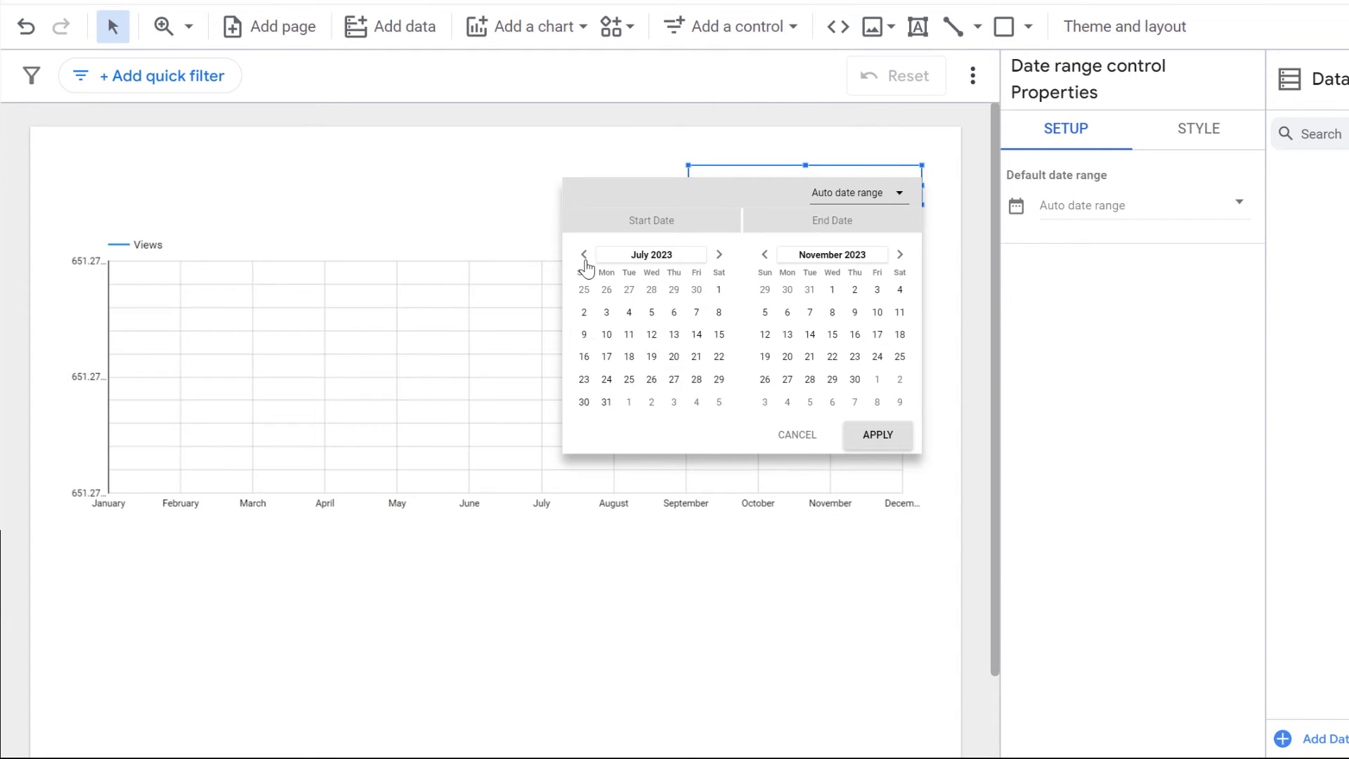
{"action": "left_click", "coordinate": [583, 255]}
{"action": "left_click", "coordinate": [584, 255]}
{"action": "left_click", "coordinate": [584, 255]}
{"action": "left_click", "coordinate": [584, 254]}
{"action": "left_click", "coordinate": [584, 255]}
{"action": "left_click", "coordinate": [583, 255]}
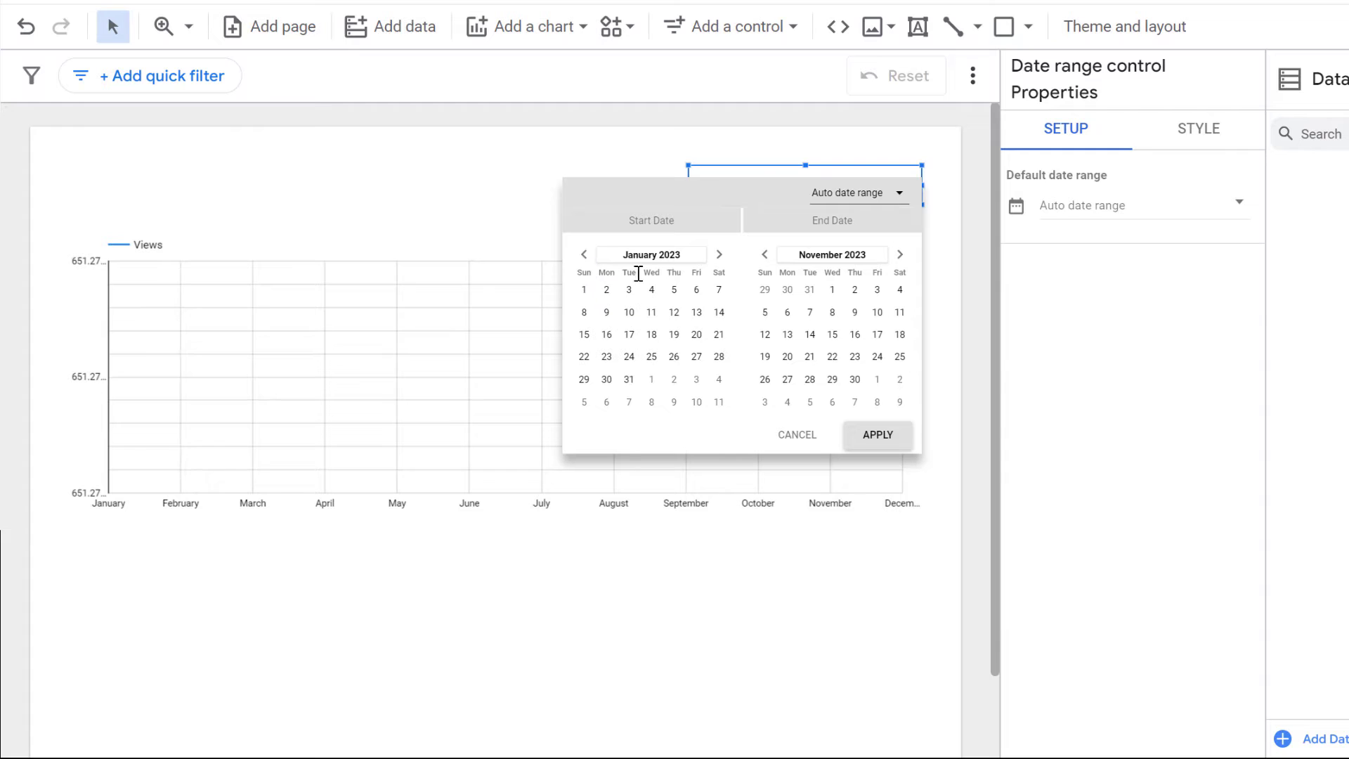
{"action": "left_click", "coordinate": [584, 289]}
{"action": "left_click", "coordinate": [878, 435]}
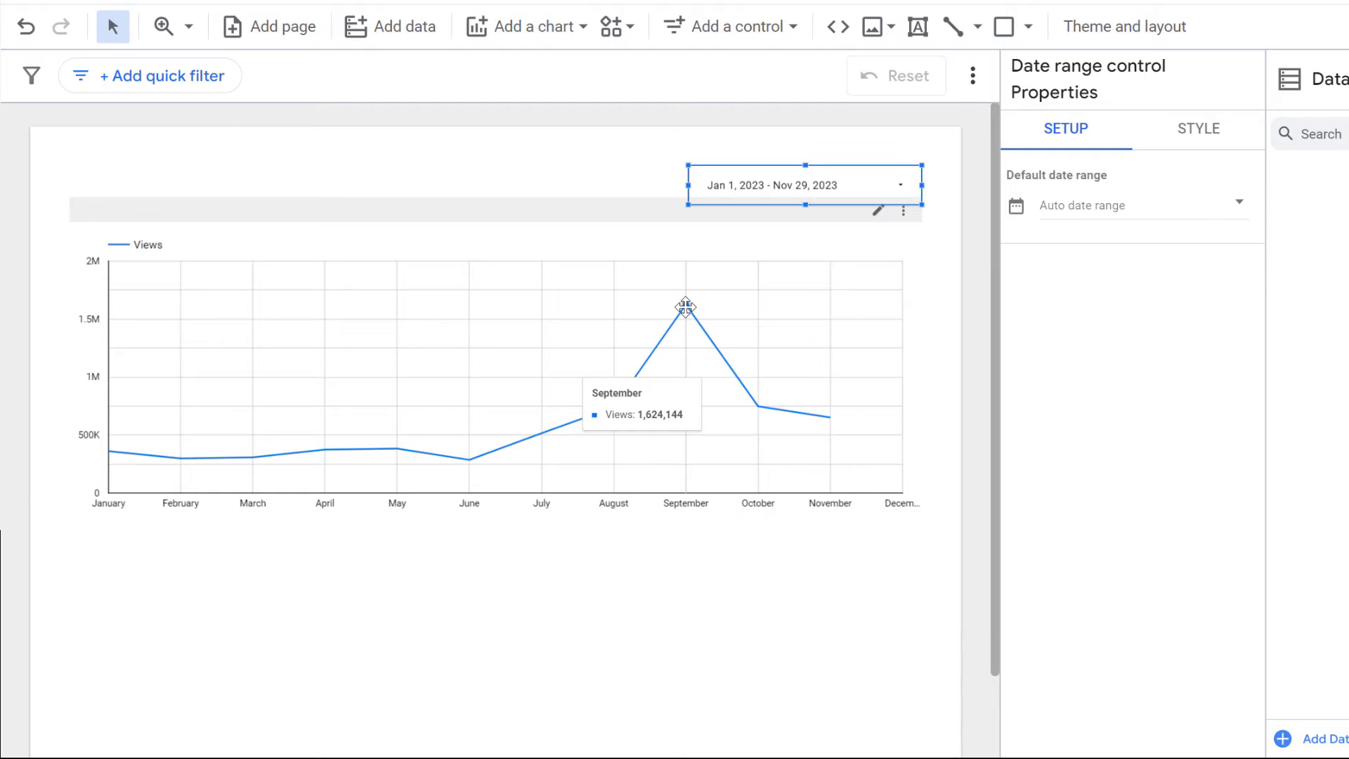
{"action": "key", "text": "Escape"}
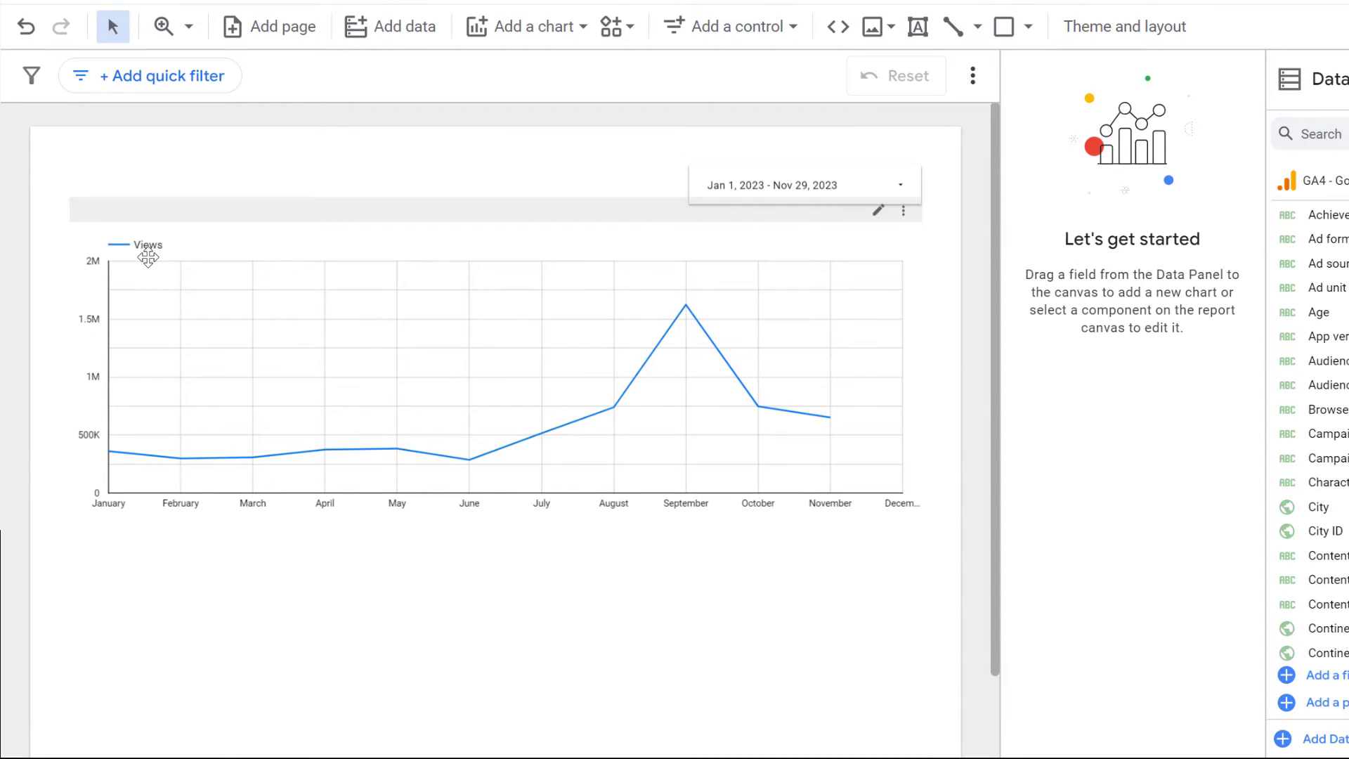
Copy the Views line chart and paste the duplicate lined up beneath the original.
{"action": "left_click", "coordinate": [475, 272]}
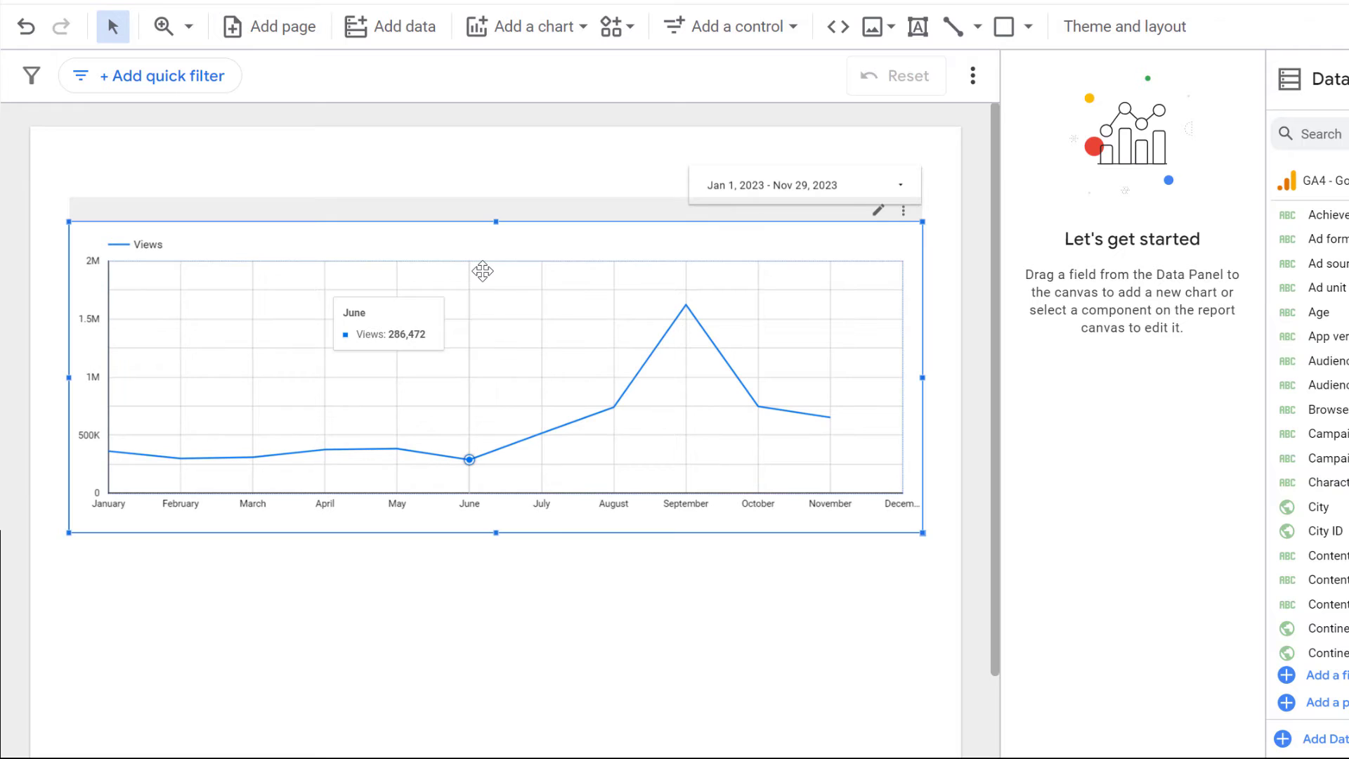
{"action": "right_click", "coordinate": [421, 225]}
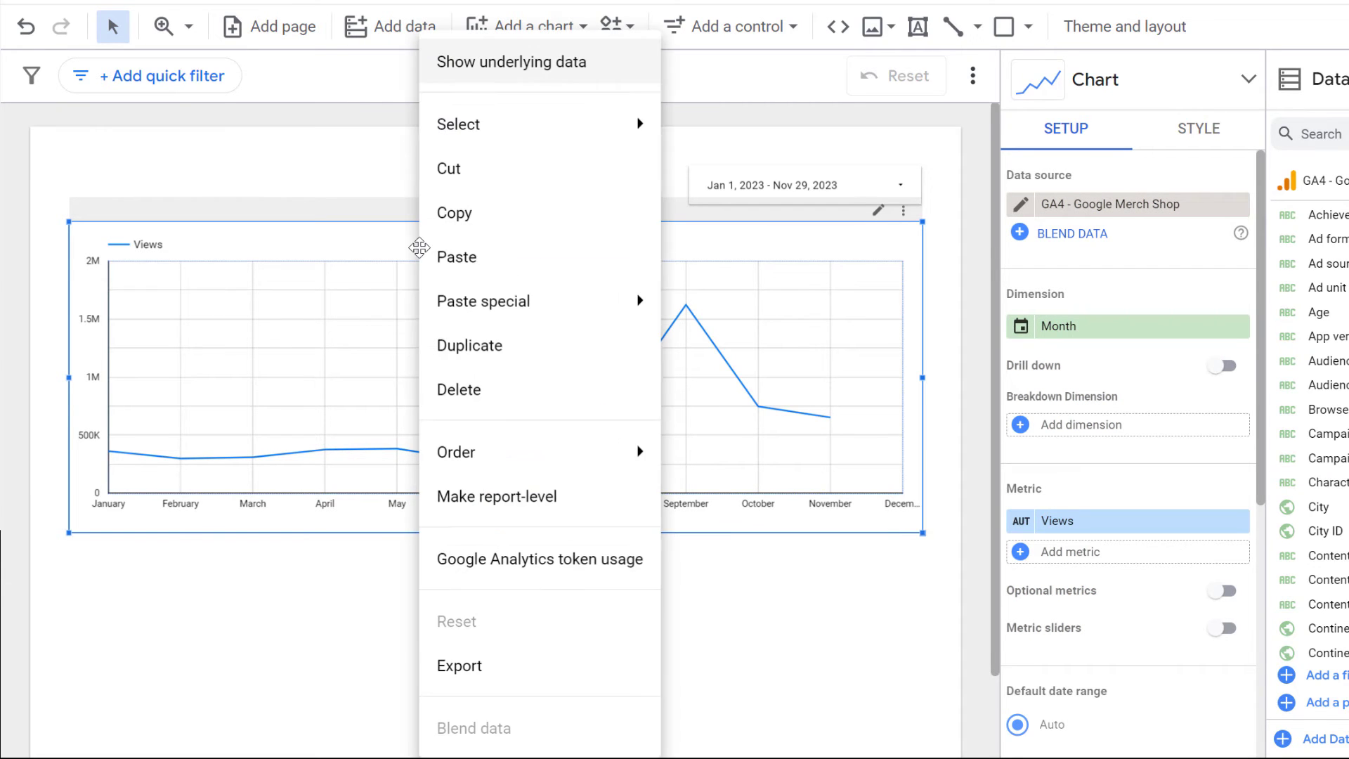
{"action": "left_click", "coordinate": [460, 212]}
{"action": "scroll", "coordinate": [108, 611], "scroll_direction": "down", "scroll_amount": 2}
{"action": "right_click", "coordinate": [74, 126]}
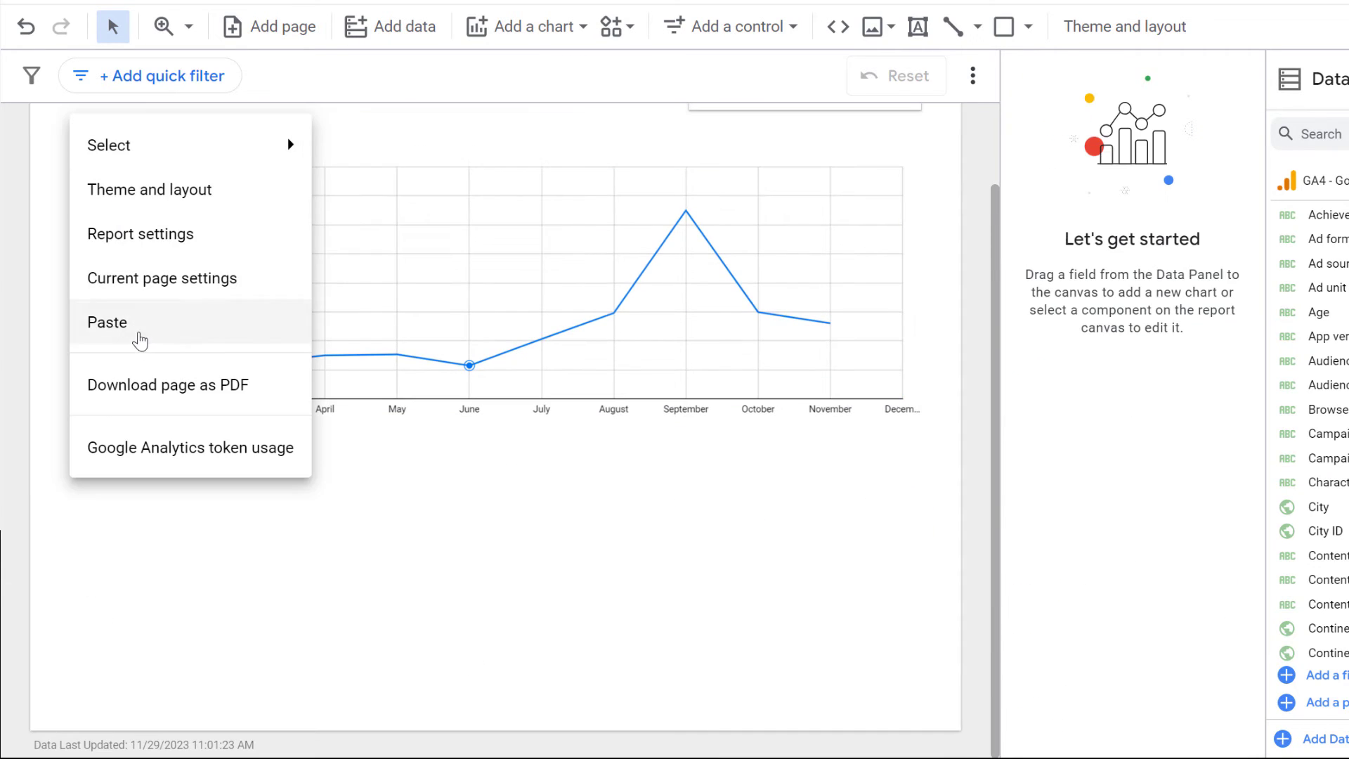
{"action": "left_click", "coordinate": [137, 330]}
{"action": "left_click_drag", "start_coordinate": [619, 427], "coordinate": [668, 711]}
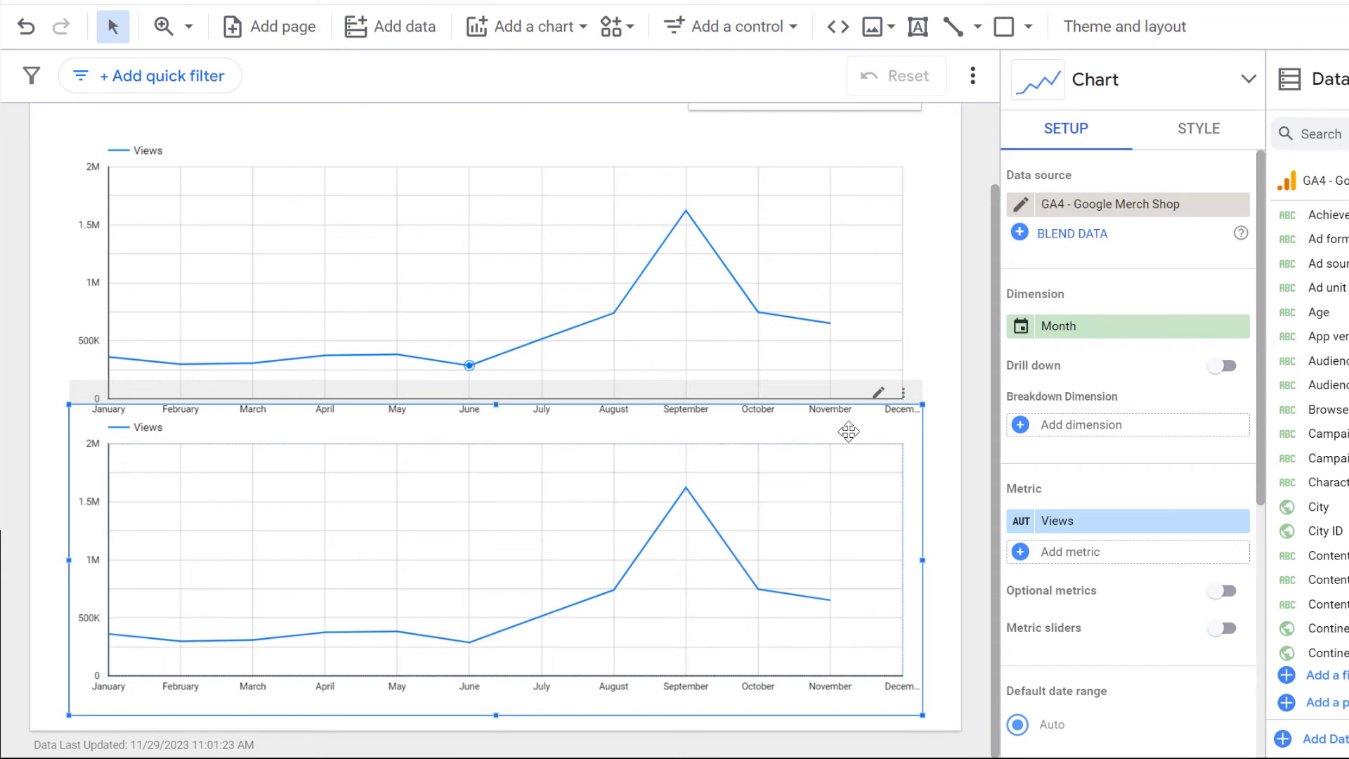
{"action": "mouse_move", "coordinate": [852, 431]}
{"action": "left_mouse_down"}
{"action": "mouse_move", "coordinate": [861, 457]}
{"action": "mouse_move", "coordinate": [861, 442]}
{"action": "left_mouse_up"}
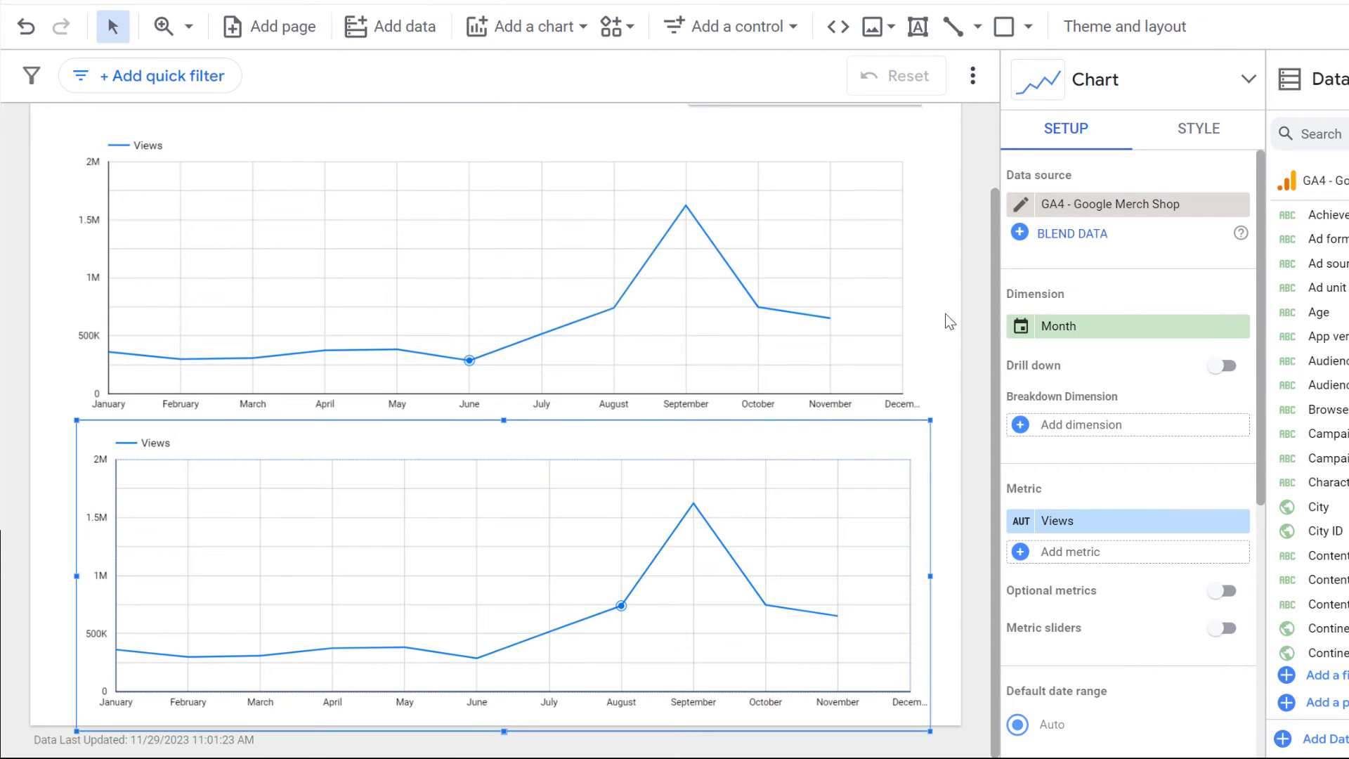
Switch the copied chart's metric to Sessions.
{"action": "left_click", "coordinate": [1087, 520]}
{"action": "type", "text": "sessions"}
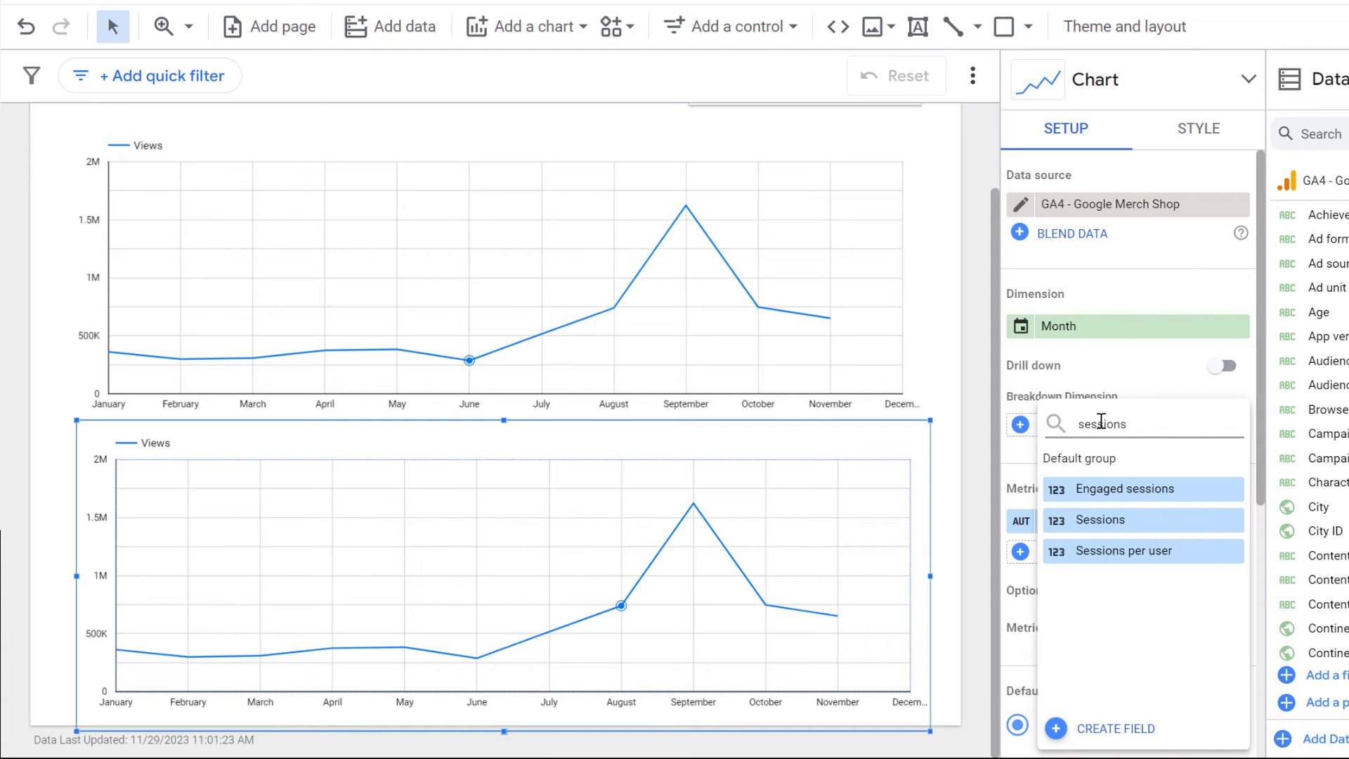
{"action": "left_click", "coordinate": [1082, 518]}
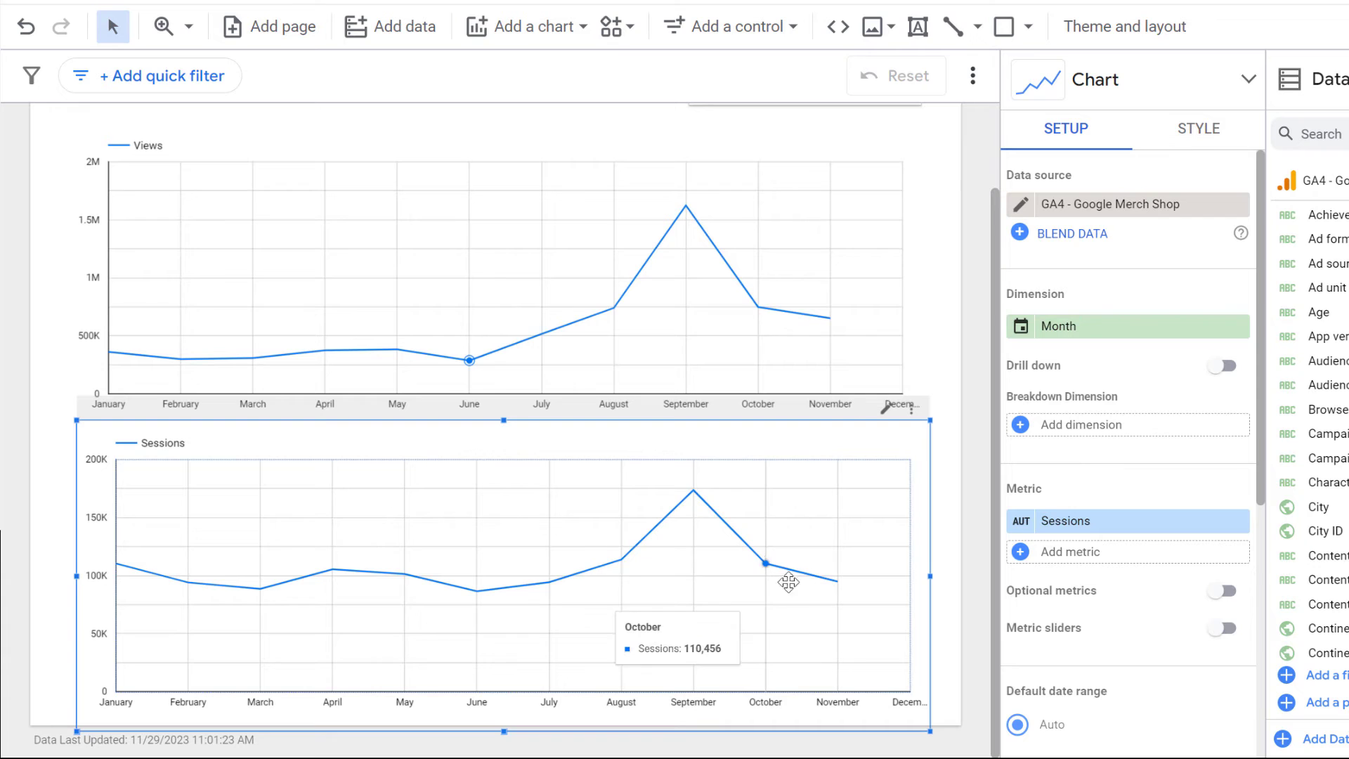
Add Sessions as a second metric line on the top Views-by-Month chart.
{"action": "key", "text": "Escape"}
{"action": "scroll", "coordinate": [469, 335], "scroll_direction": "up", "scroll_amount": 2}
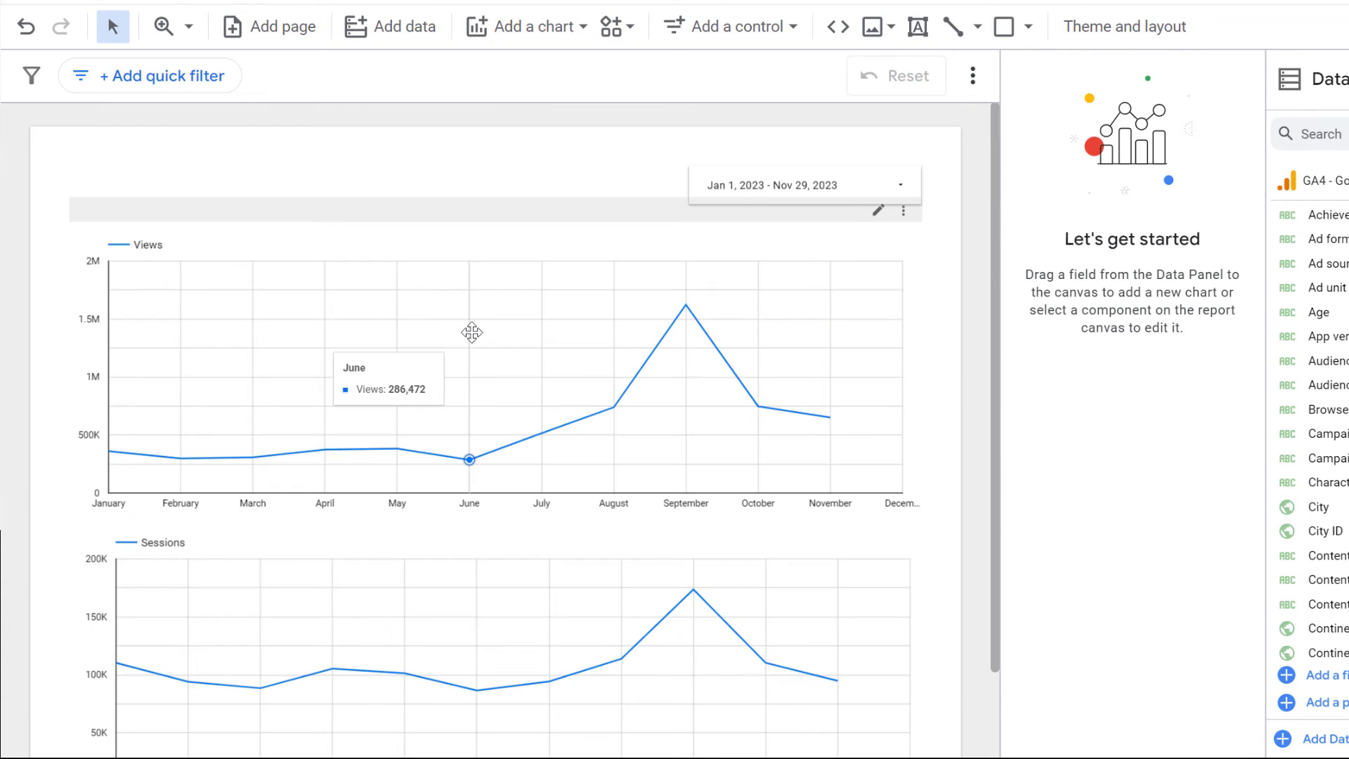
{"action": "left_click", "coordinate": [461, 278]}
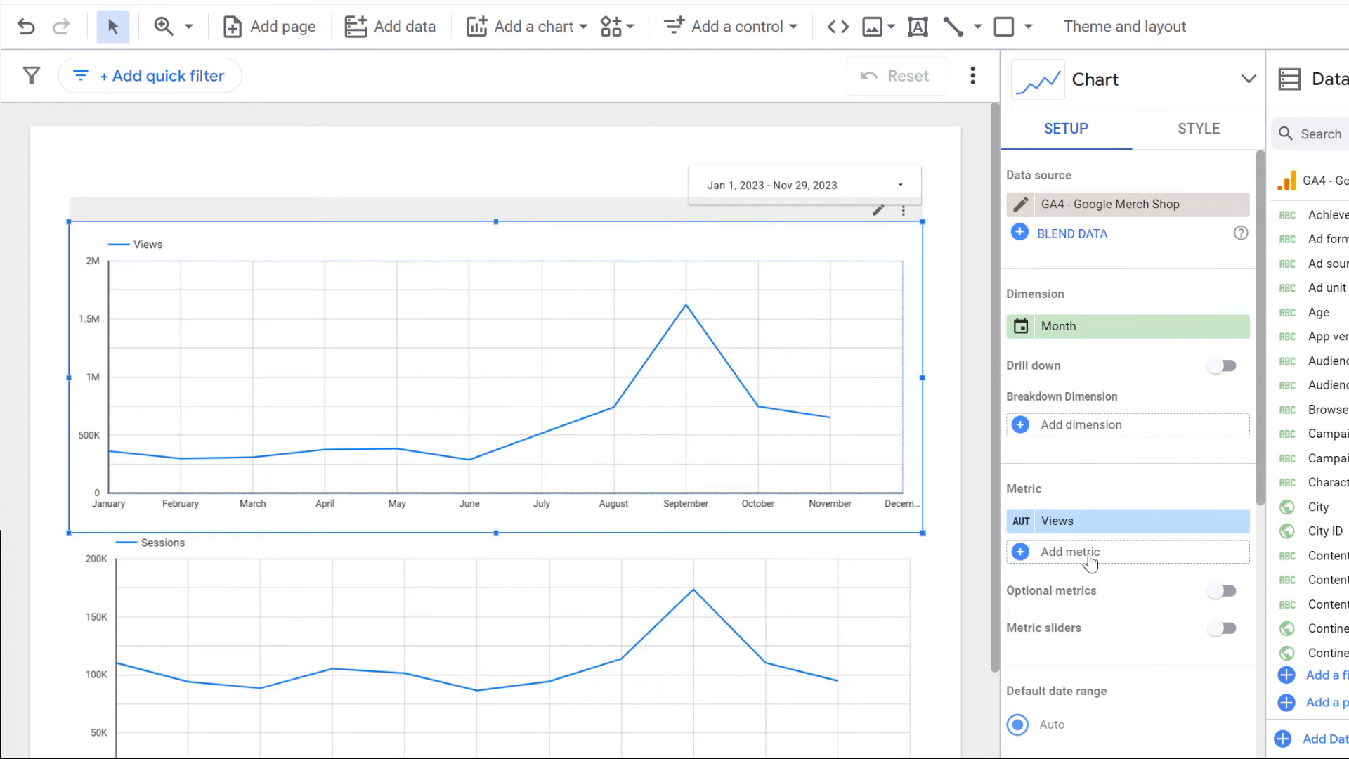
{"action": "left_click", "coordinate": [1075, 559]}
{"action": "type", "text": "sessions"}
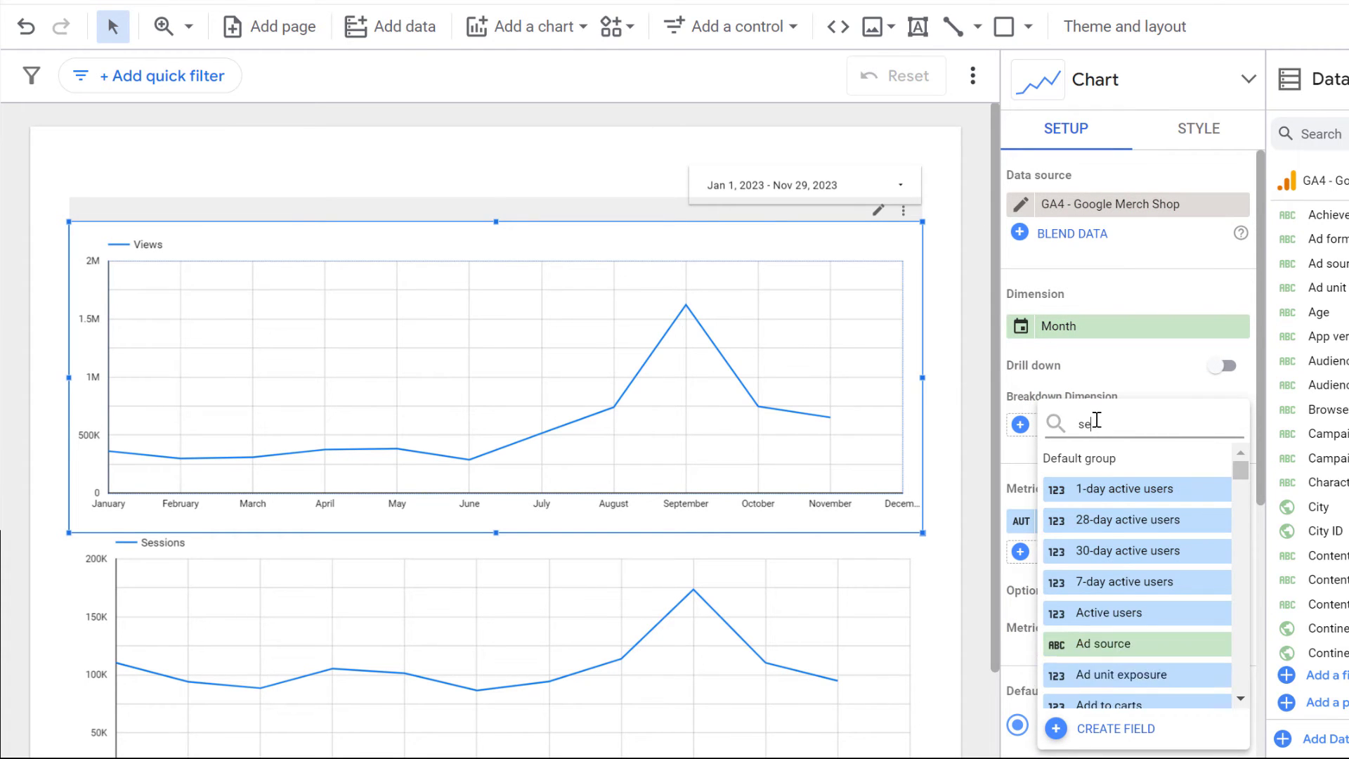
{"action": "left_click", "coordinate": [1114, 520]}
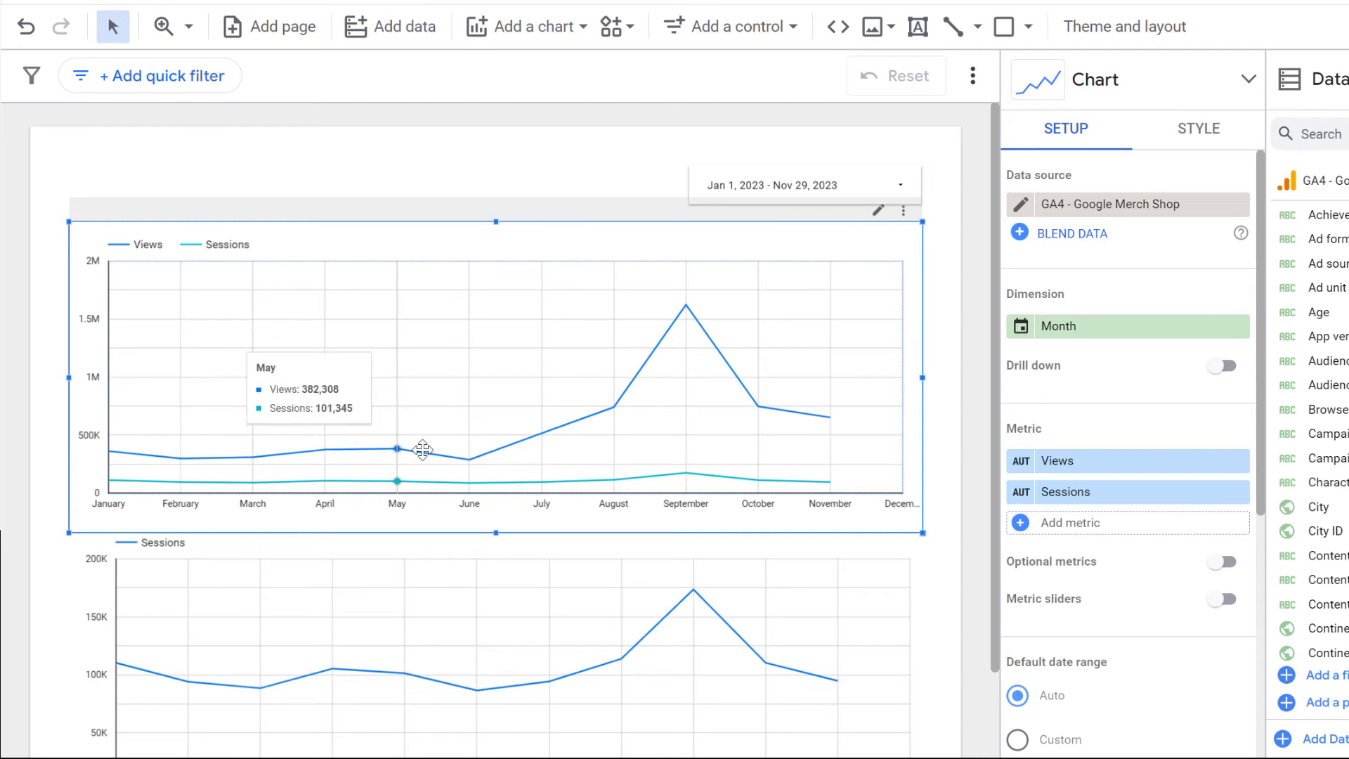
{"action": "left_click", "coordinate": [930, 221]}
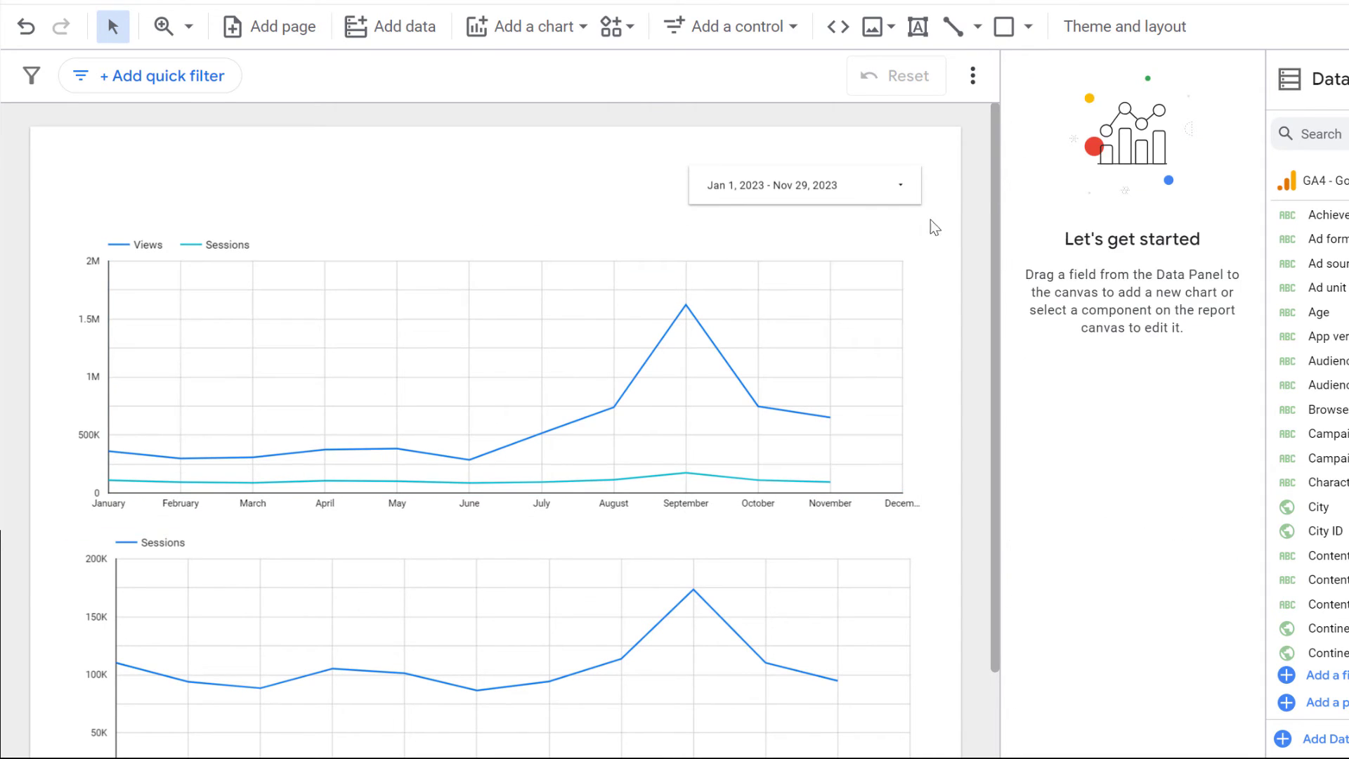
Place a drop-down list control beside the date range, using Session source / medium as its field.
{"action": "left_click", "coordinate": [727, 35]}
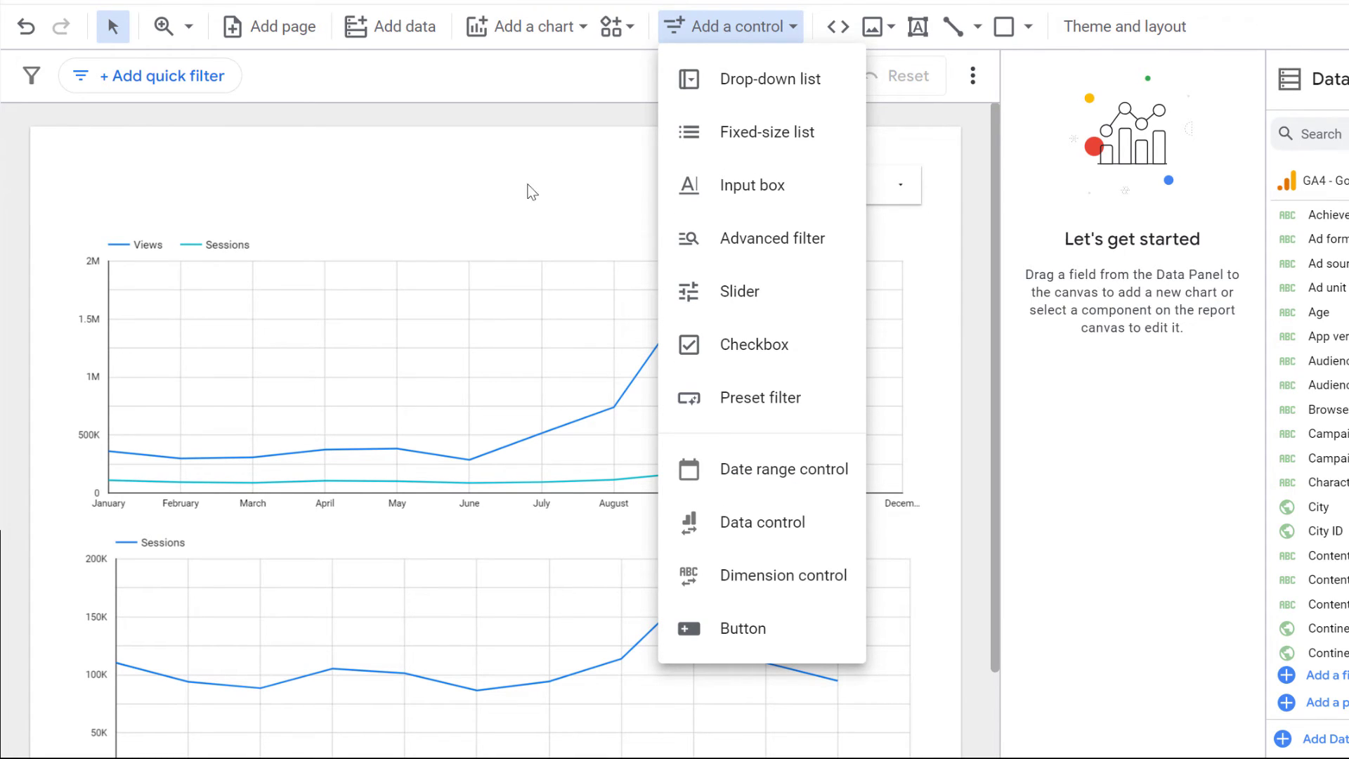
{"action": "left_click", "coordinate": [759, 90]}
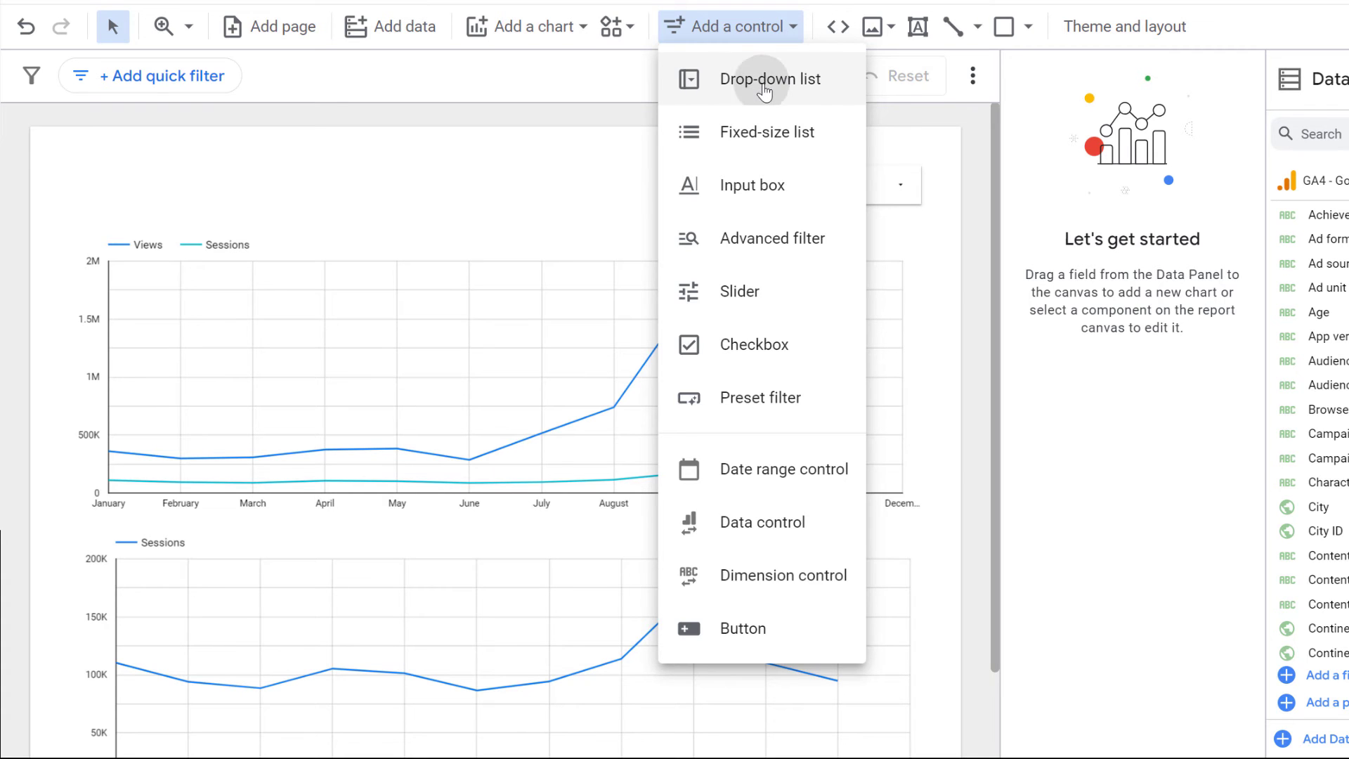
{"action": "left_click", "coordinate": [445, 174]}
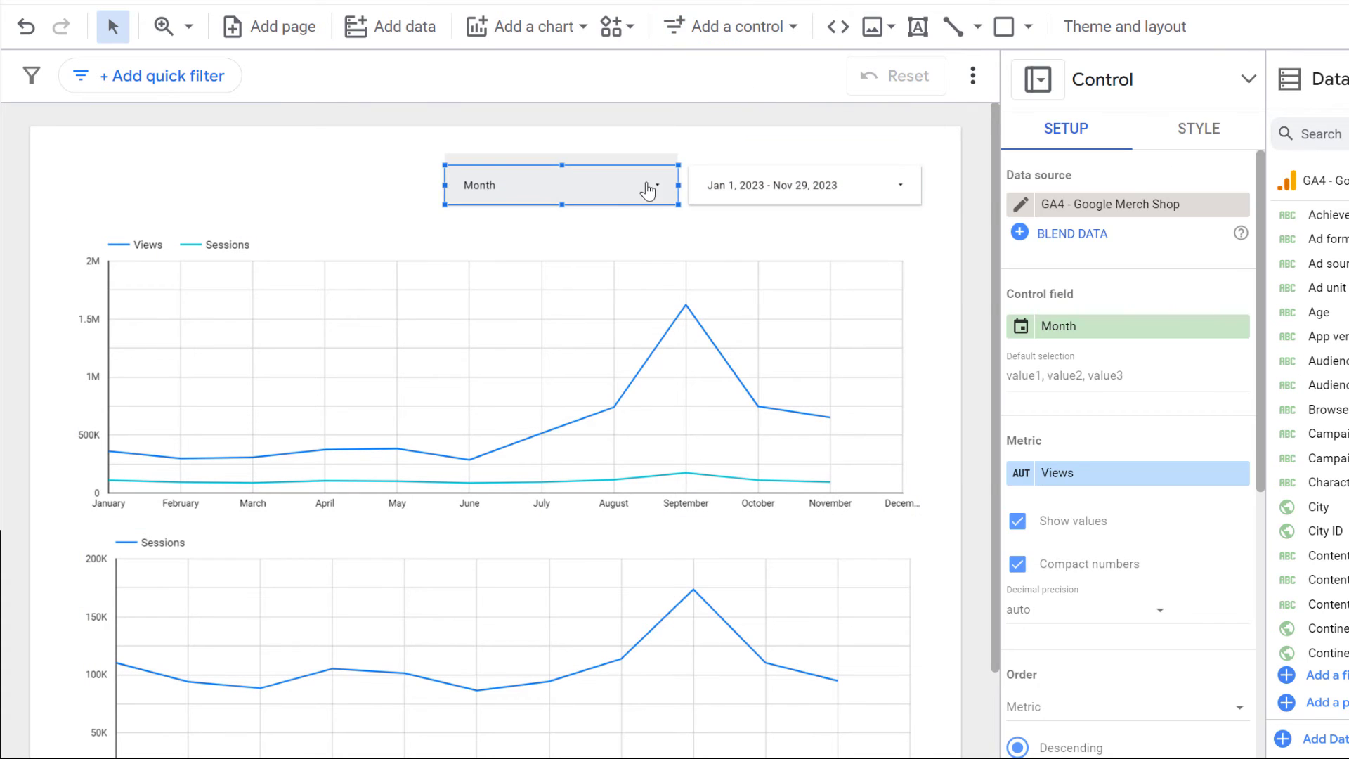
{"action": "left_click", "coordinate": [1131, 331]}
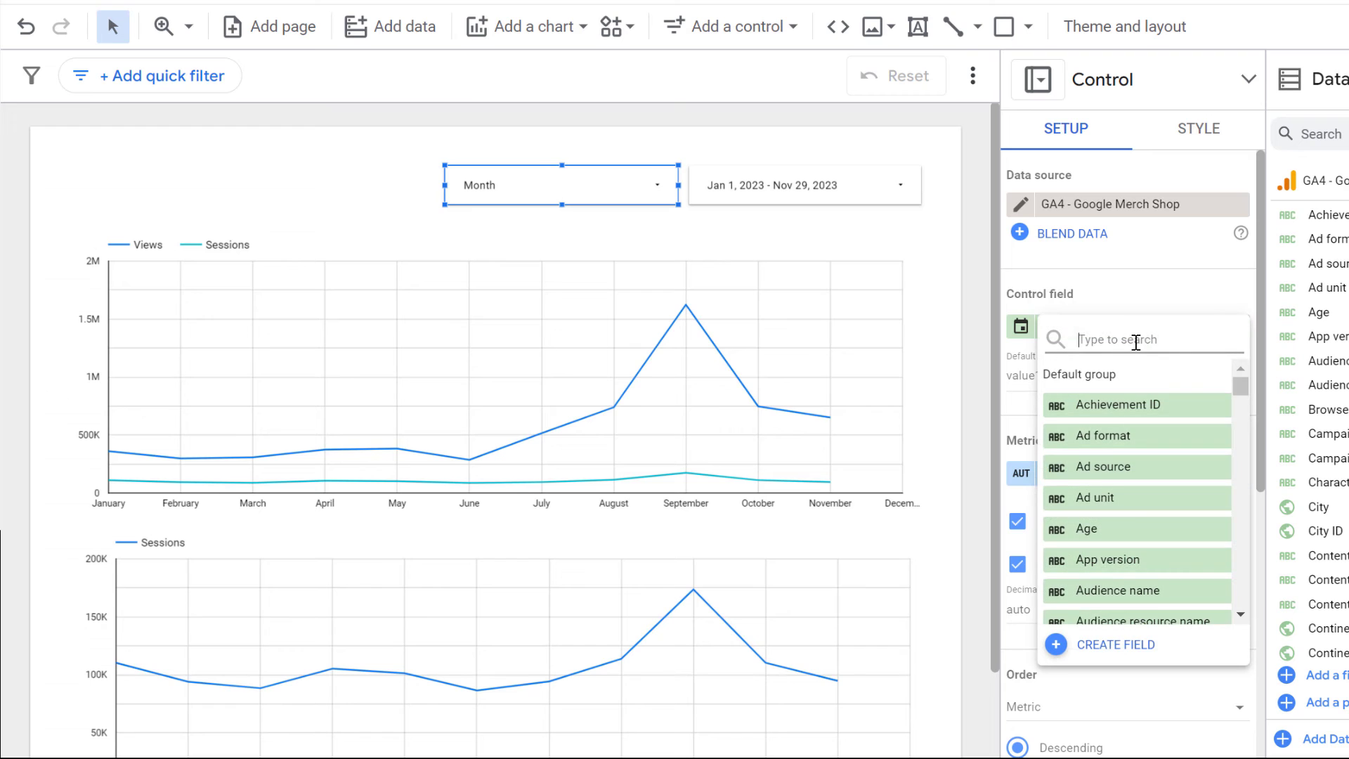
{"action": "type", "text": "sessions"}
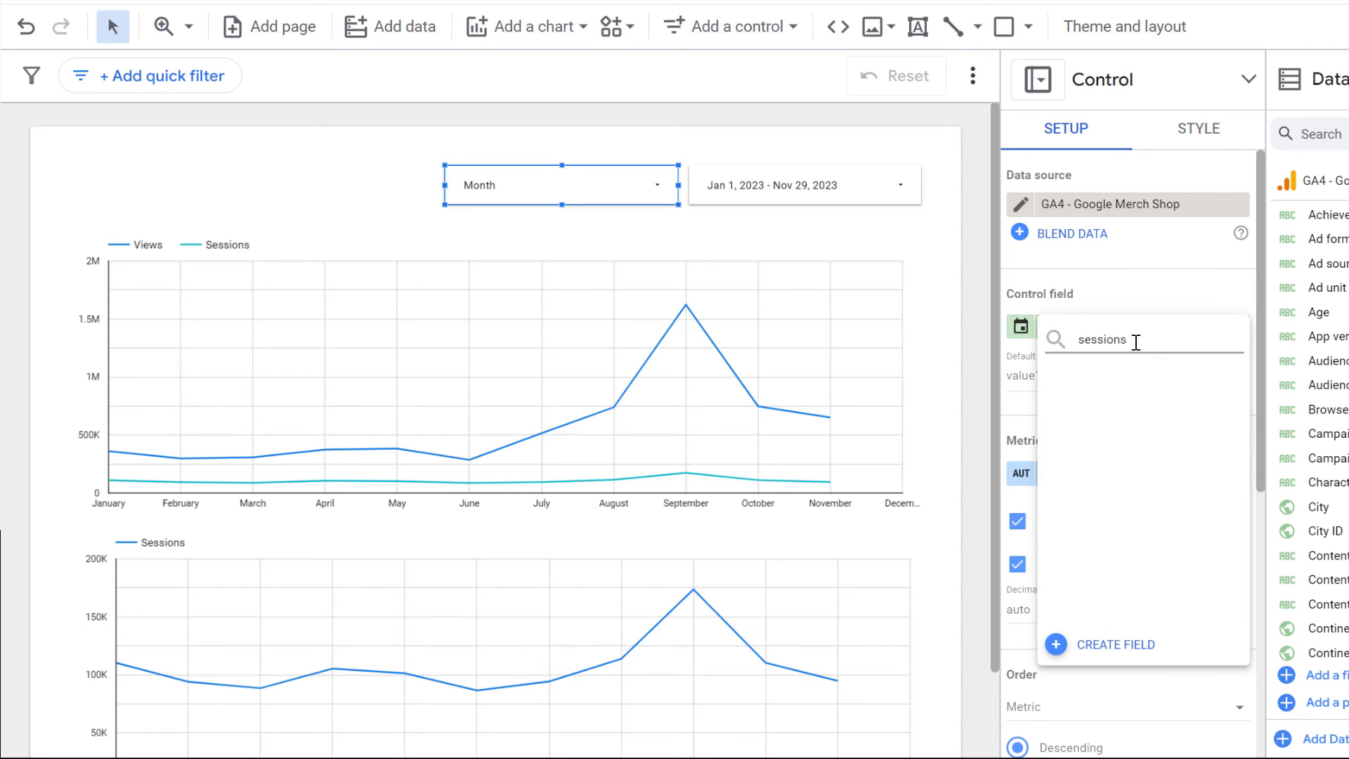
{"action": "key", "text": "BackSpace"}
{"action": "type", "text": "s"}
{"action": "scroll", "coordinate": [1135, 421], "scroll_direction": "down", "scroll_amount": 1}
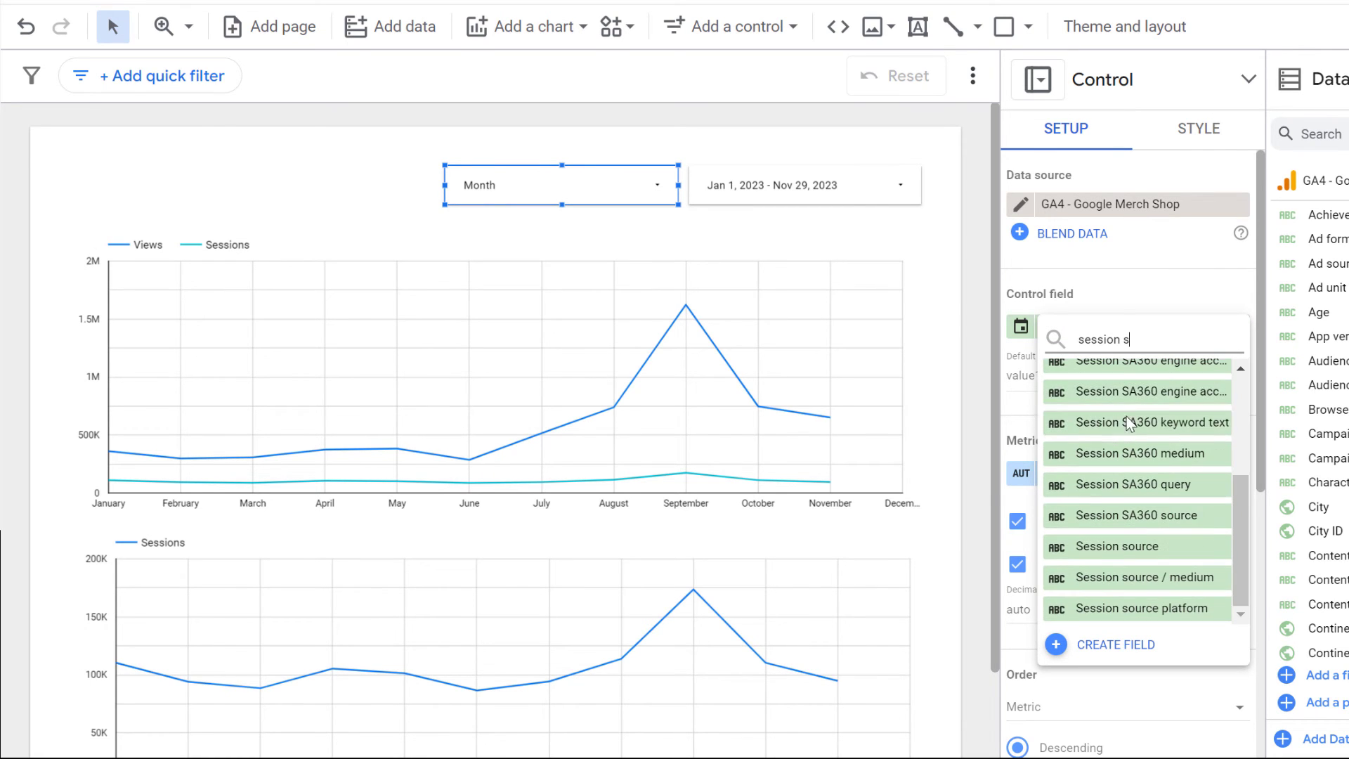
{"action": "left_click", "coordinate": [1143, 577]}
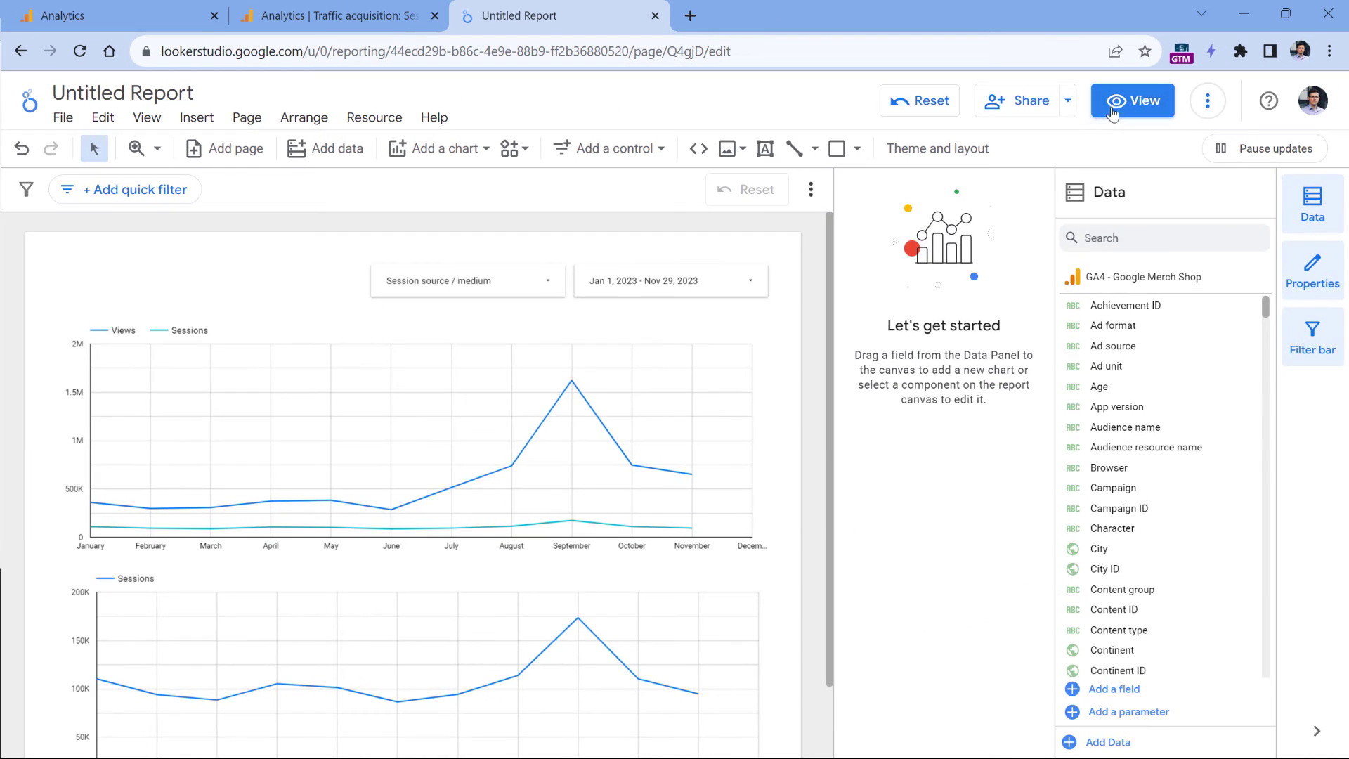
In view mode, filter the report's charts to google / organic traffic only.
{"action": "left_click", "coordinate": [1112, 105]}
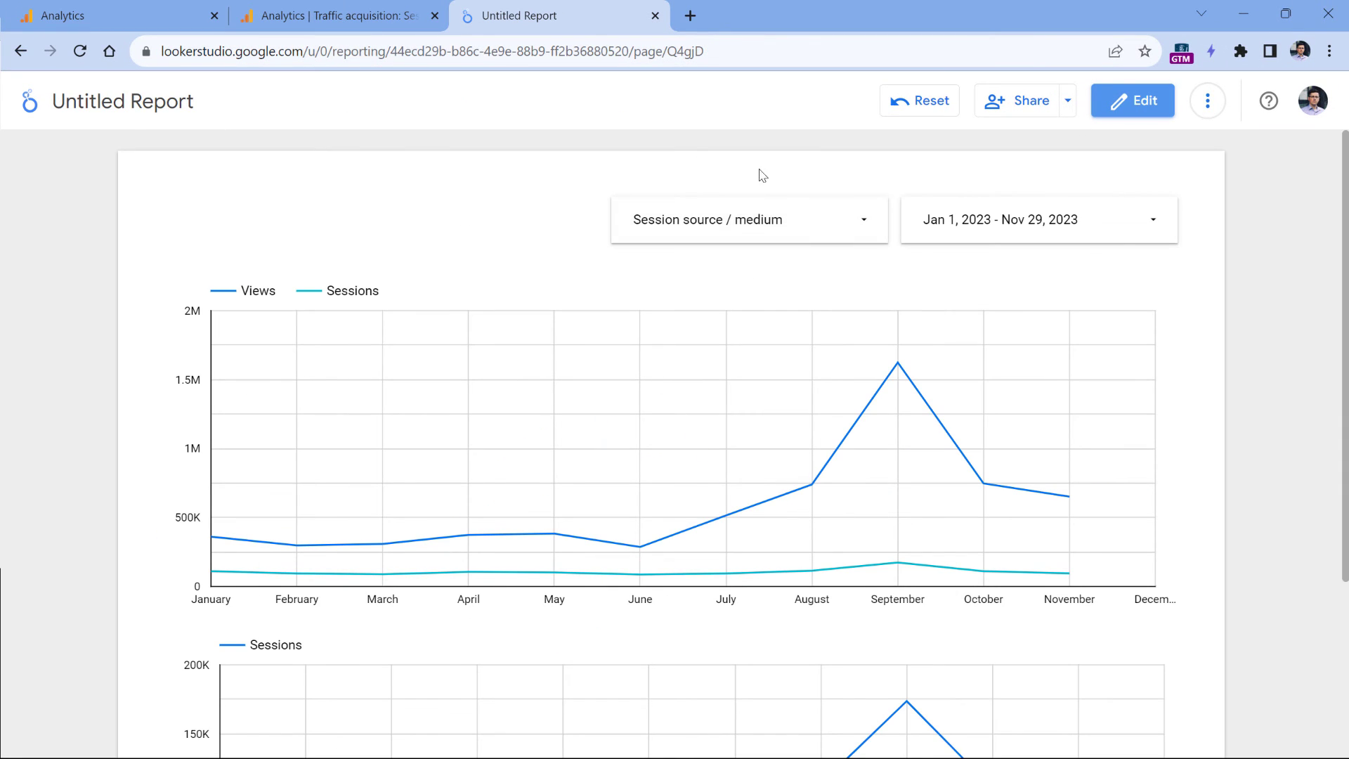
{"action": "left_click", "coordinate": [861, 217]}
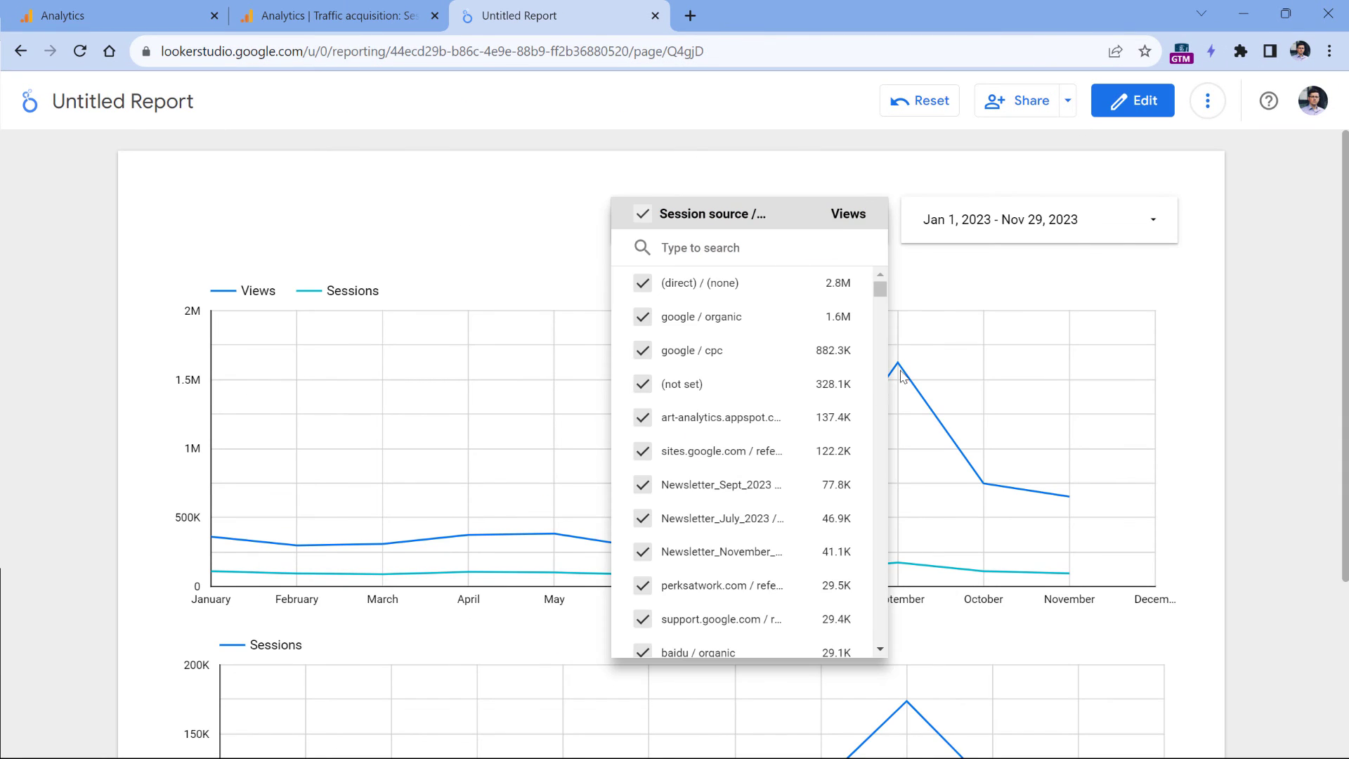
{"action": "left_click", "coordinate": [820, 317]}
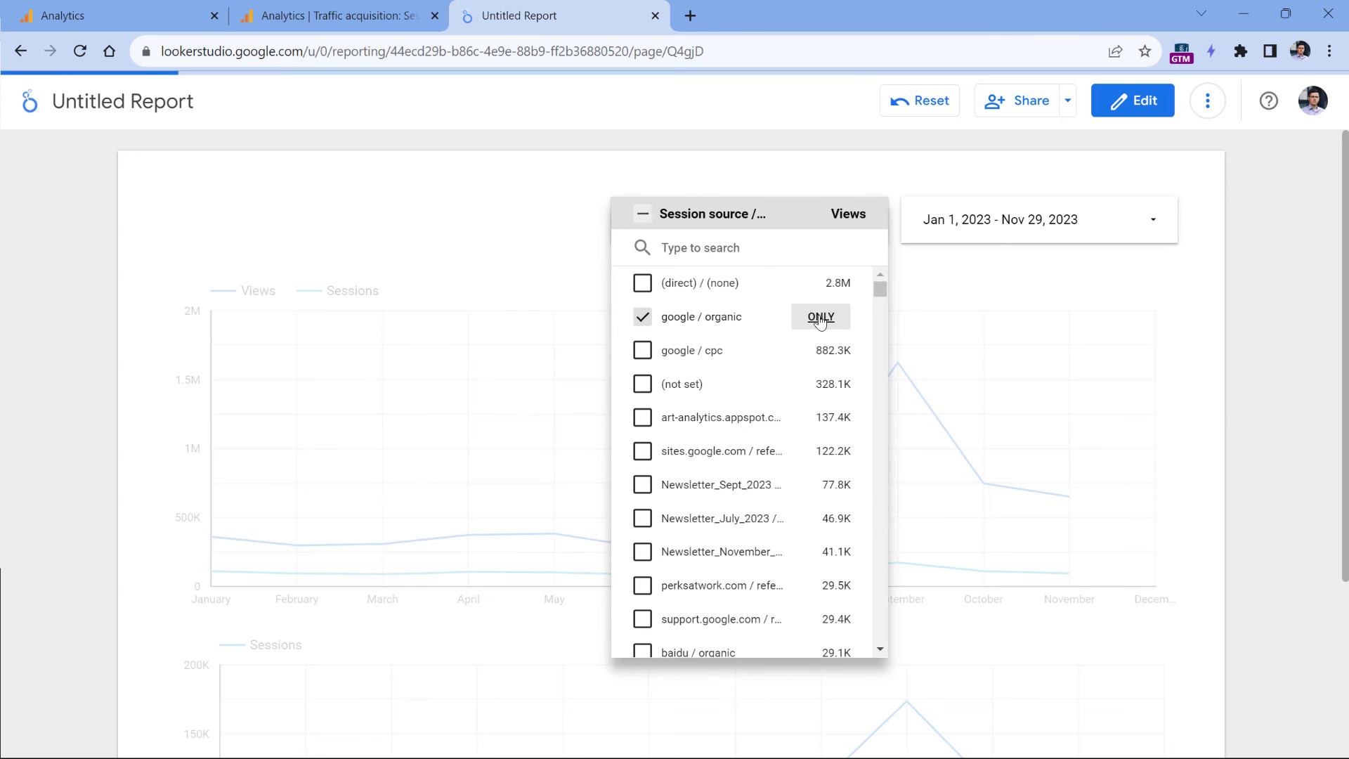
{"action": "left_click", "coordinate": [1258, 278]}
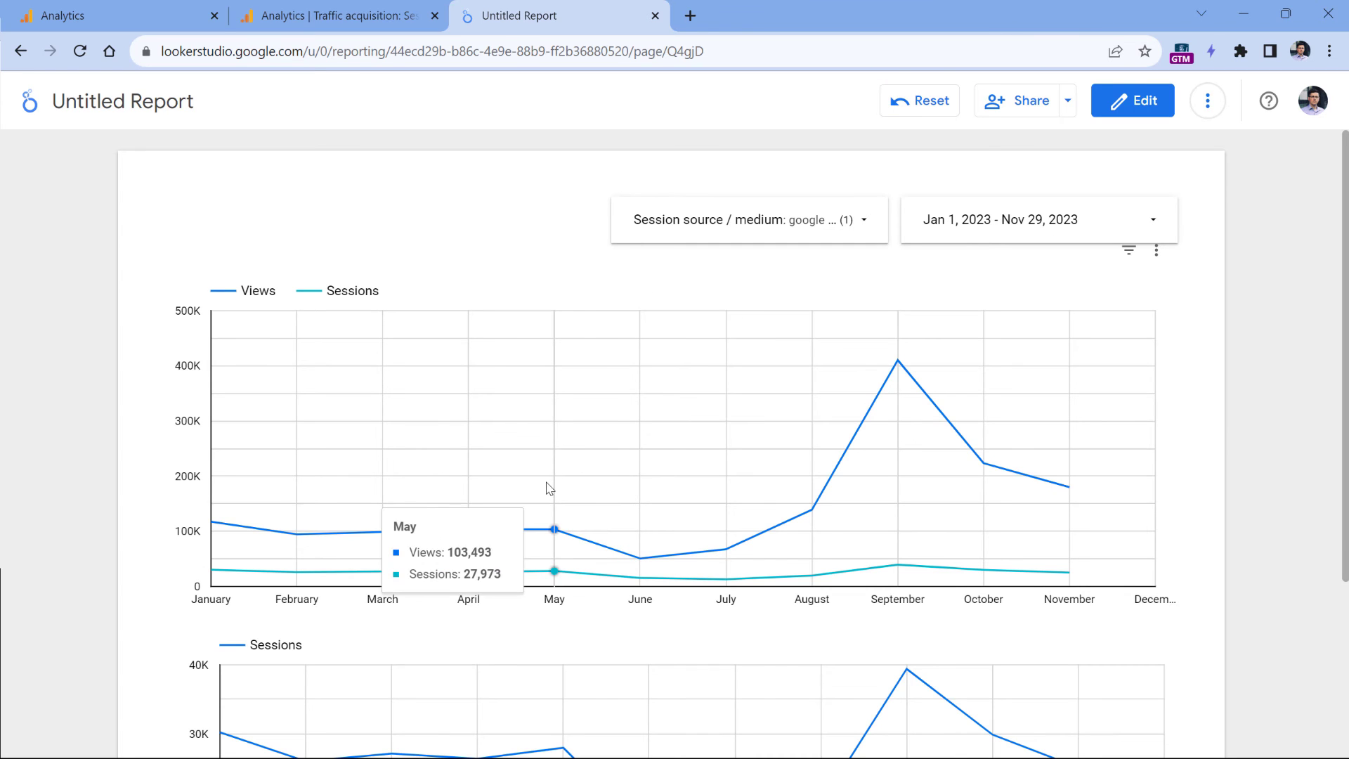